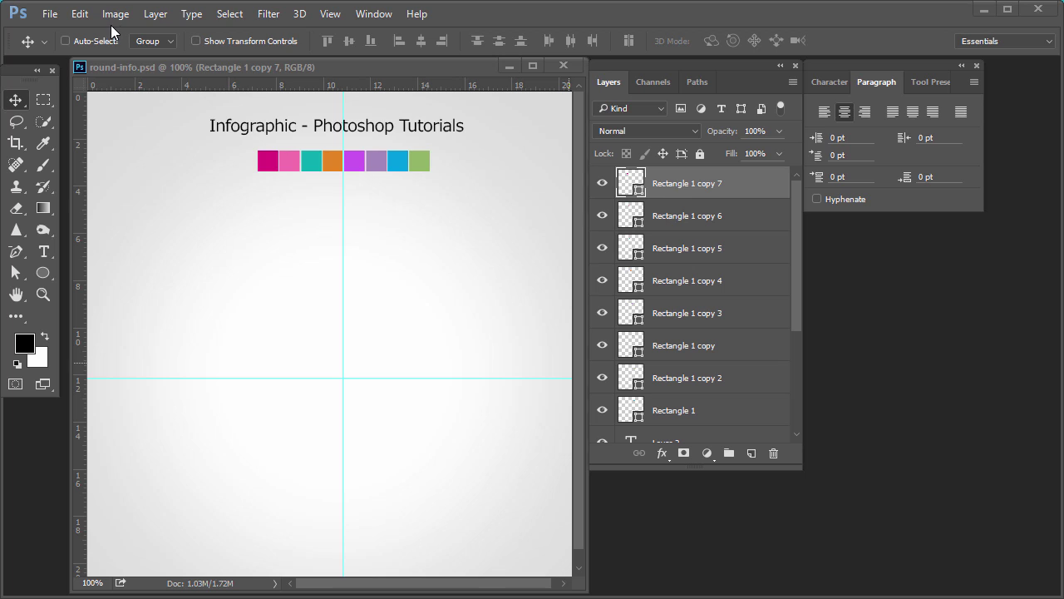
# Check the image size with the width shown in pixels
pyautogui.click(115, 15)
pyautogui.click(125, 135)
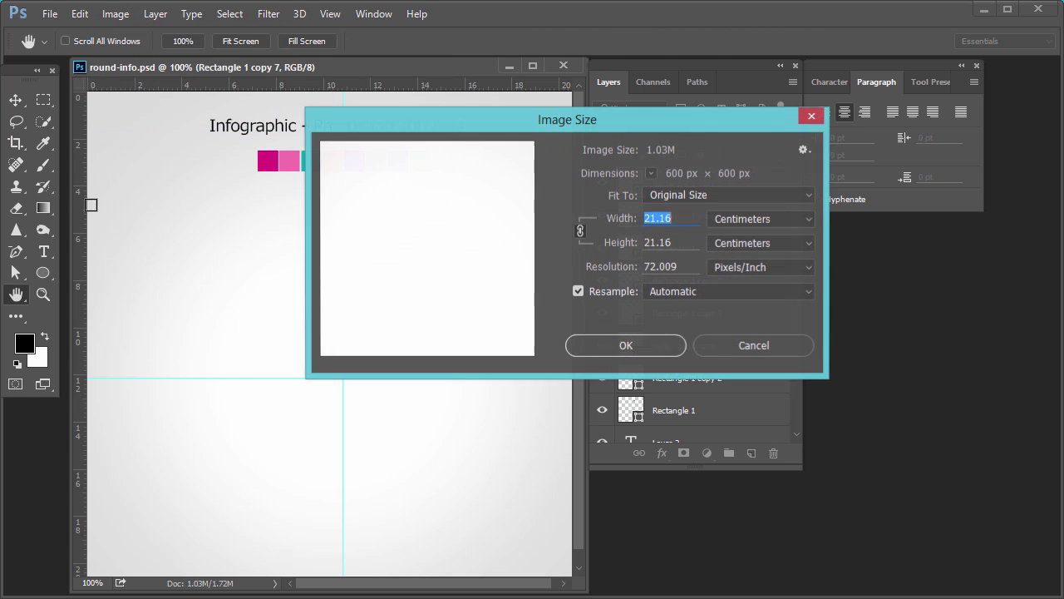
pyautogui.click(777, 219)
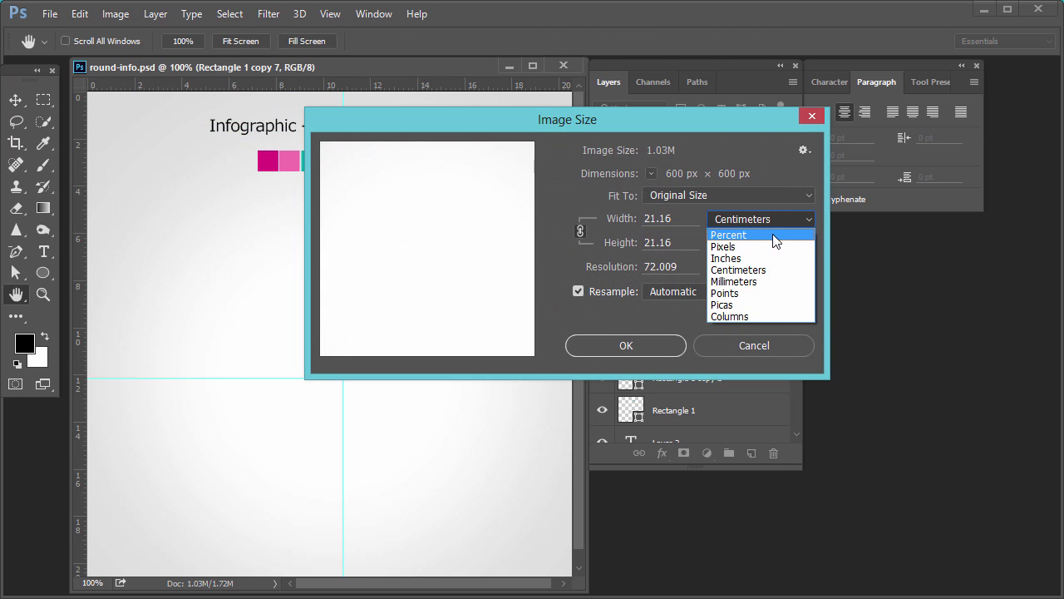
pyautogui.click(769, 249)
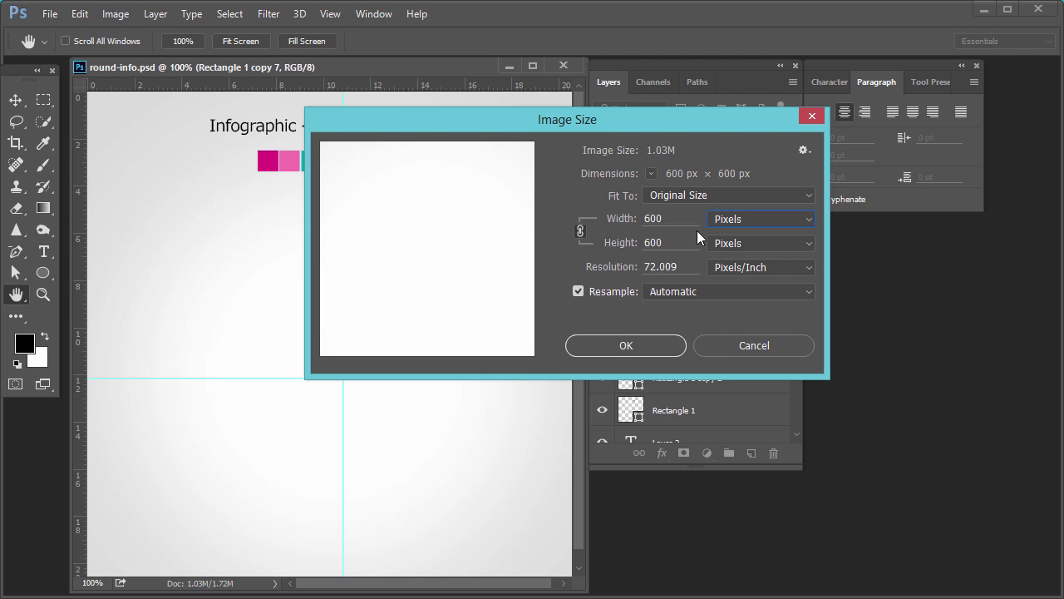
pyautogui.click(640, 345)
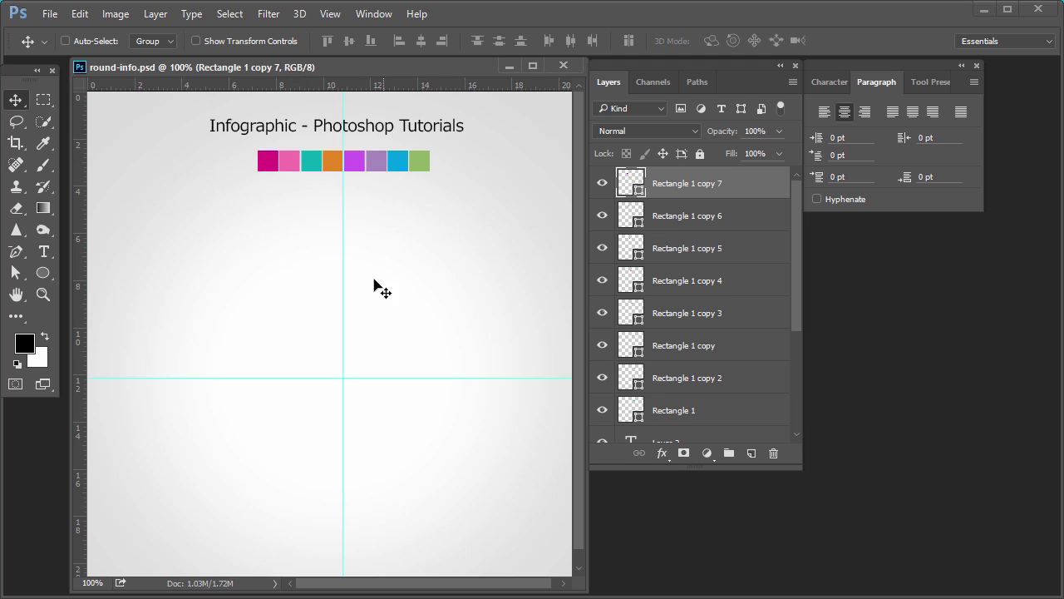
# Remove the vertical guide, hide rulers and guides, delete Layer 6, and save
pyautogui.moveTo(343, 258); pyautogui.dragTo(80, 214)
pyautogui.hotkey('ctrl', 'r')
pyautogui.hotkey('ctrl', ';')
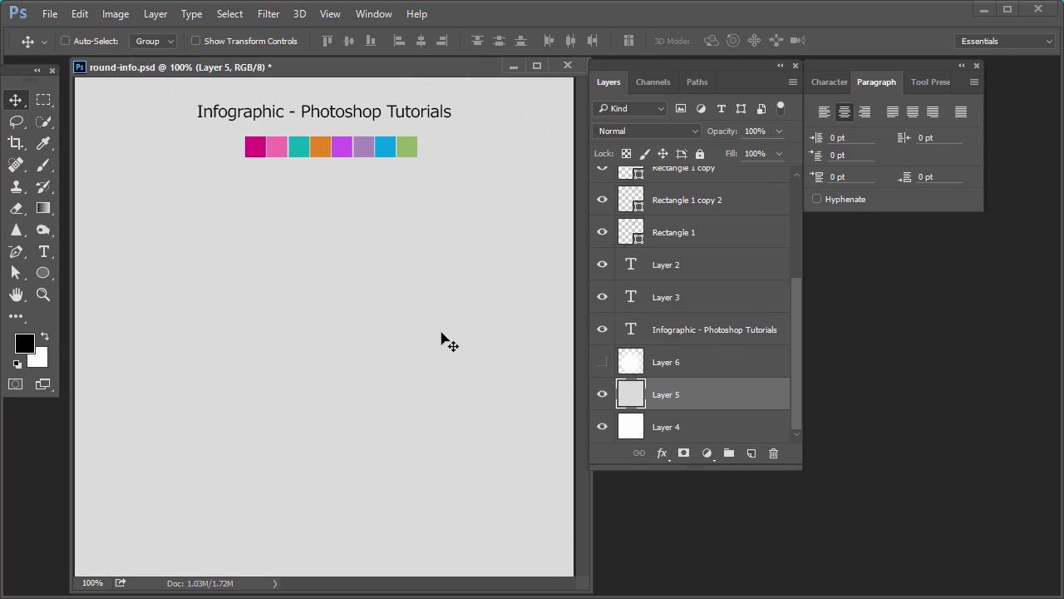
pyautogui.click(602, 361)
pyautogui.click(663, 364)
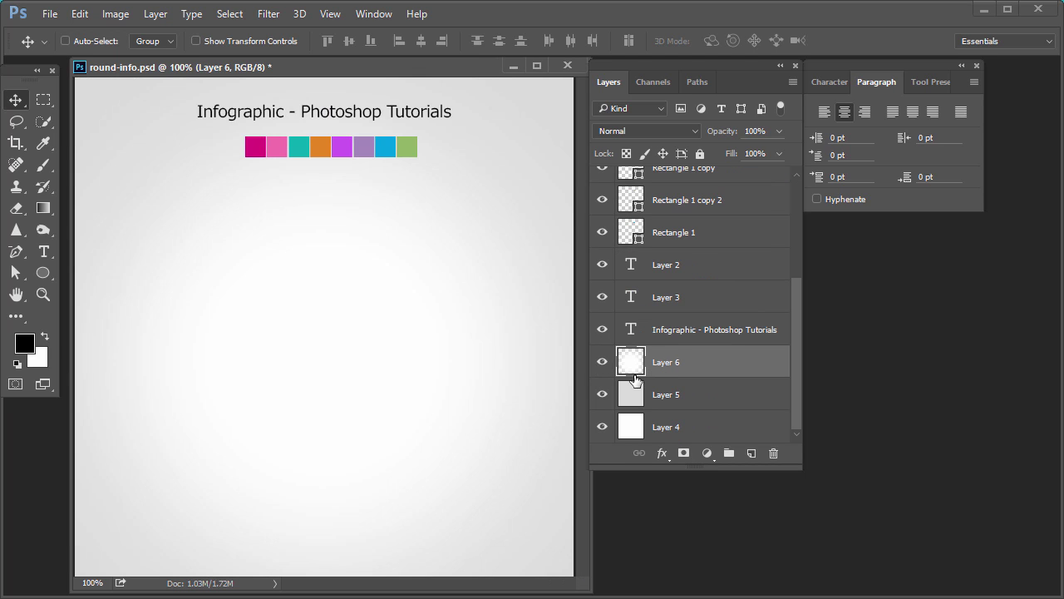
pyautogui.press('Delete')
pyautogui.hotkey('ctrl', 's')
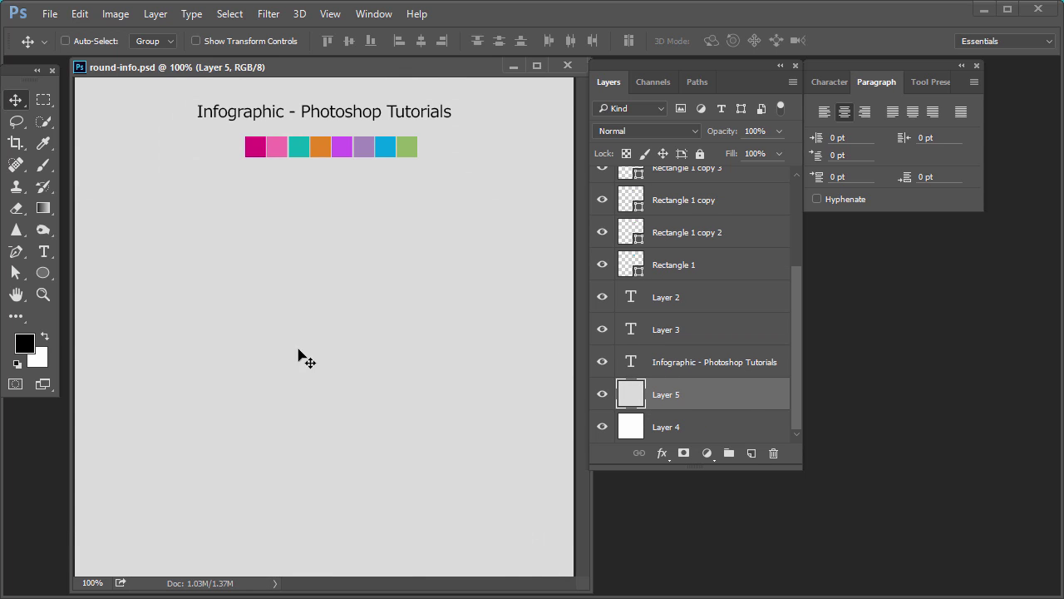
# Set up the Brush tool with white (#ffffff) foreground and a 550 px soft brush
pyautogui.click(43, 164)
pyautogui.click(24, 343)
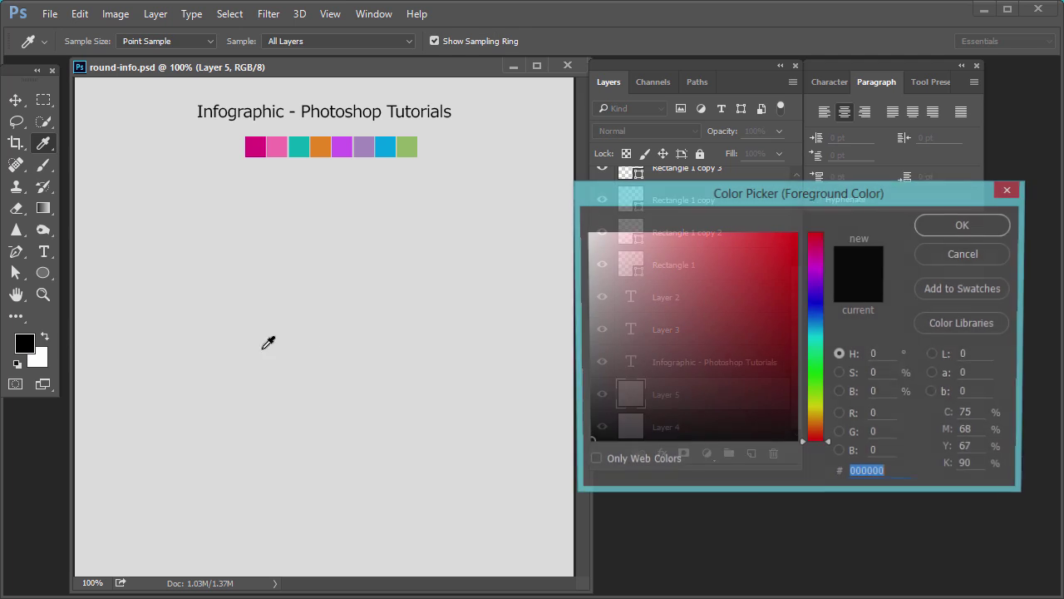
pyautogui.write('ffffff')
pyautogui.click(964, 225)
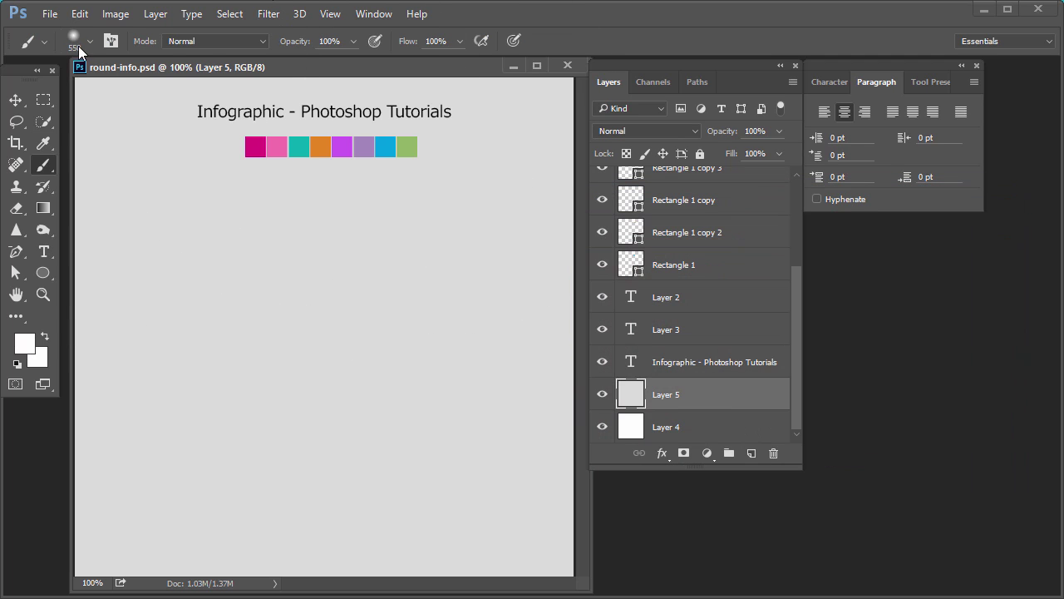
pyautogui.click(90, 42)
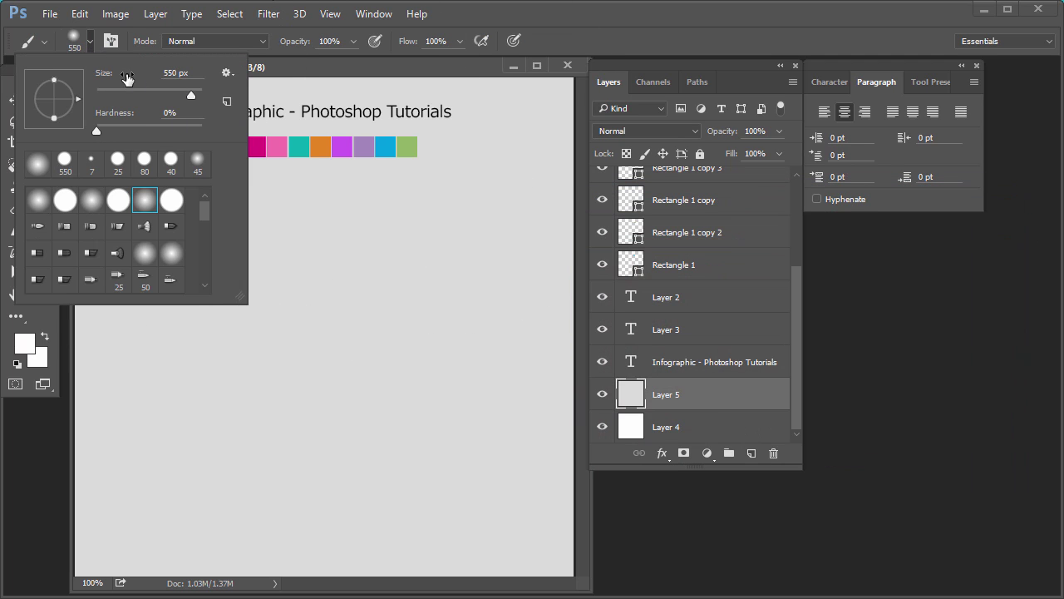
pyautogui.click(349, 349)
# Paint soft white dabs into the canvas centre and save
pyautogui.click(324, 349)
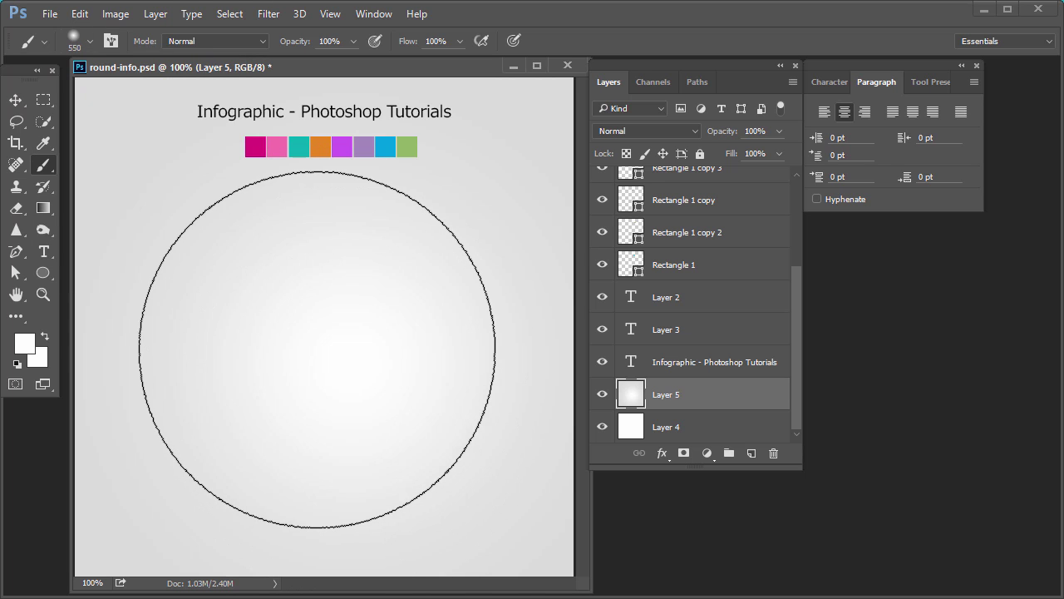
pyautogui.click(324, 350)
pyautogui.click(324, 382)
pyautogui.hotkey('ctrl', 's')
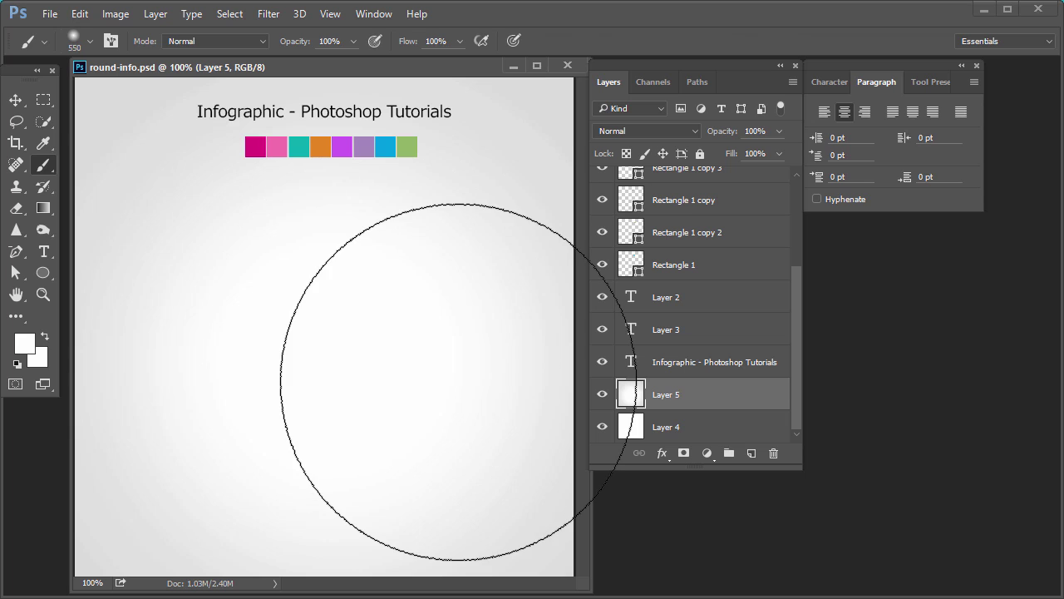
# Draw an eight-sided shape with the Polygon tool on a new layer
pyautogui.press('v')
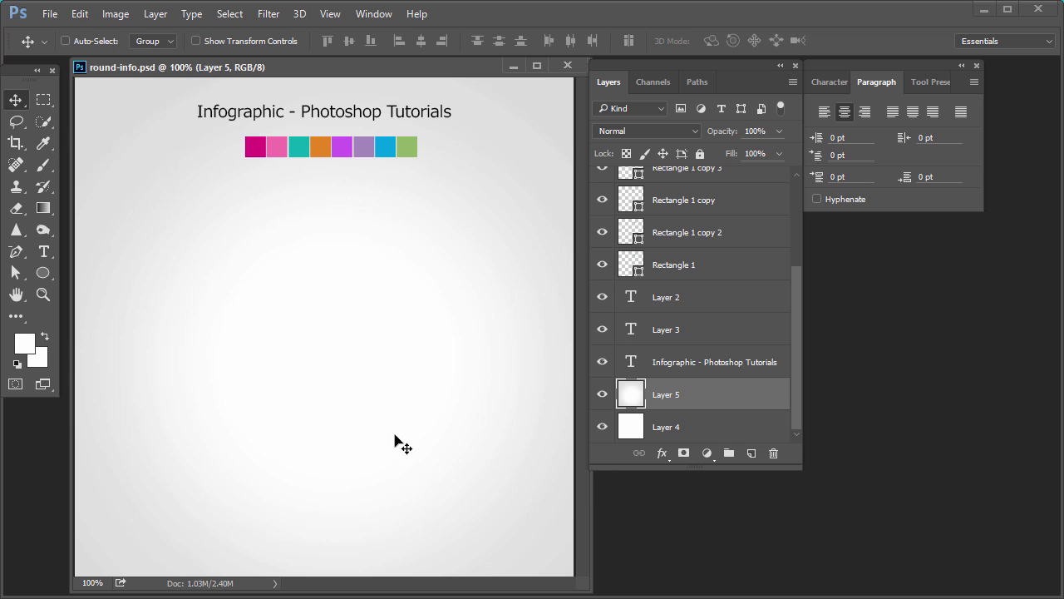
pyautogui.click(46, 274)
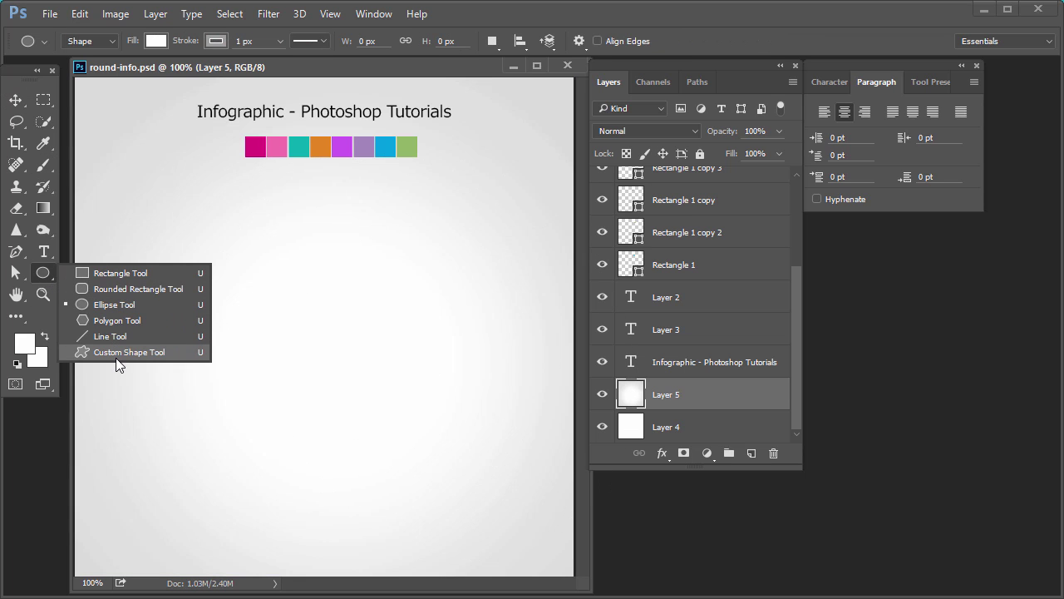
pyautogui.click(116, 322)
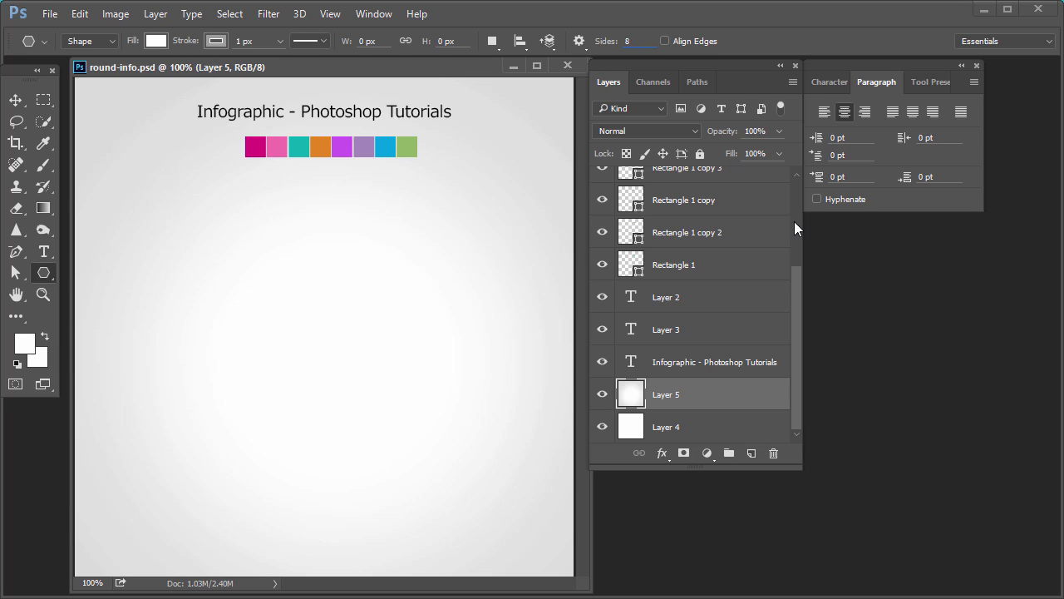
pyautogui.click(751, 452)
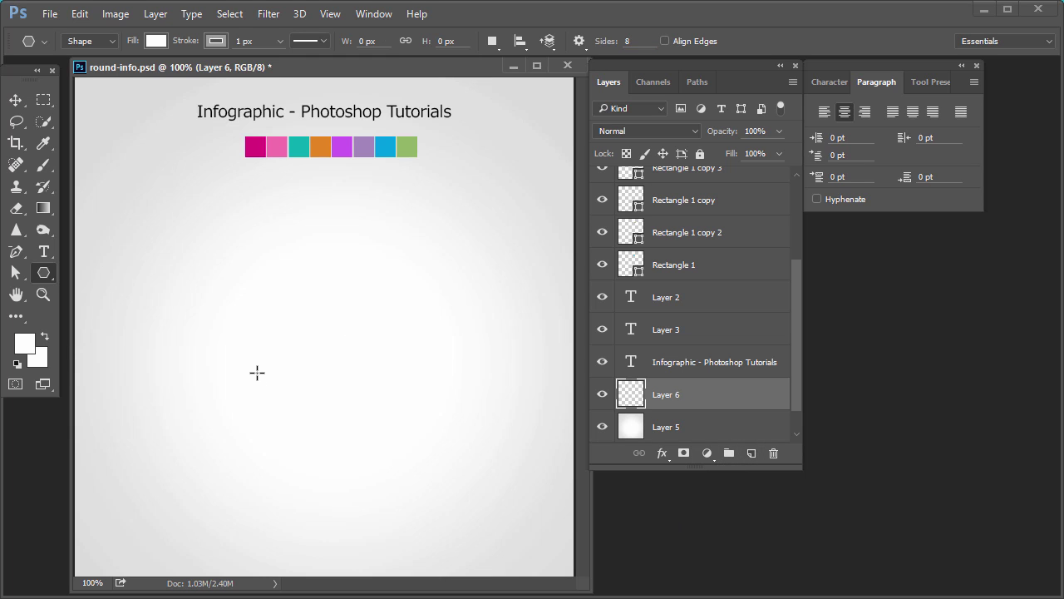
pyautogui.moveTo(251, 281); pyautogui.dragTo(426, 409)
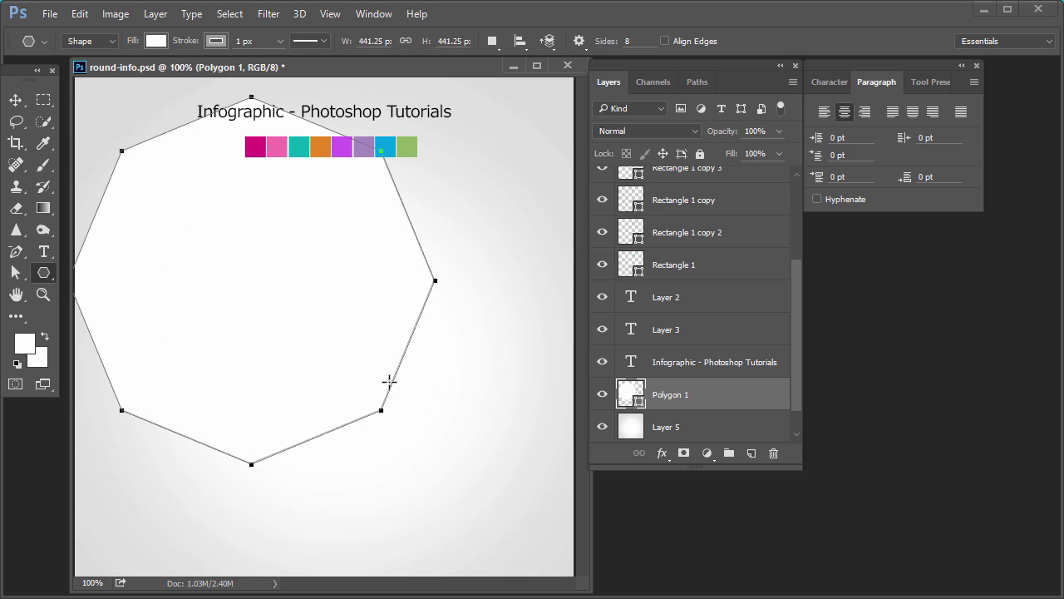
# Move the octagon to the centre of the canvas
pyautogui.press('v')
pyautogui.moveTo(217, 232); pyautogui.dragTo(263, 318)
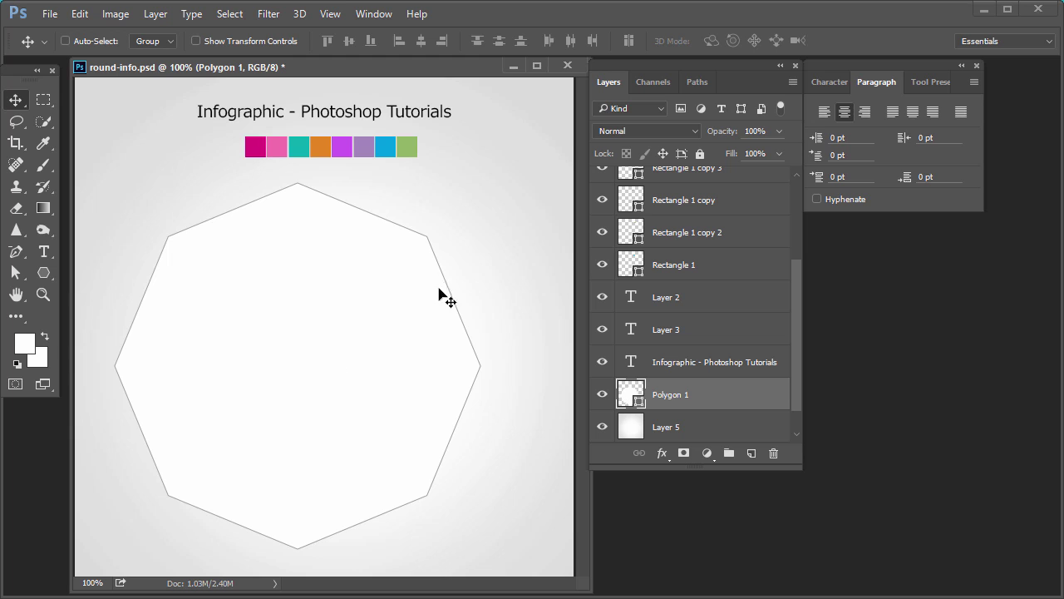
pyautogui.moveTo(380, 296); pyautogui.dragTo(392, 300)
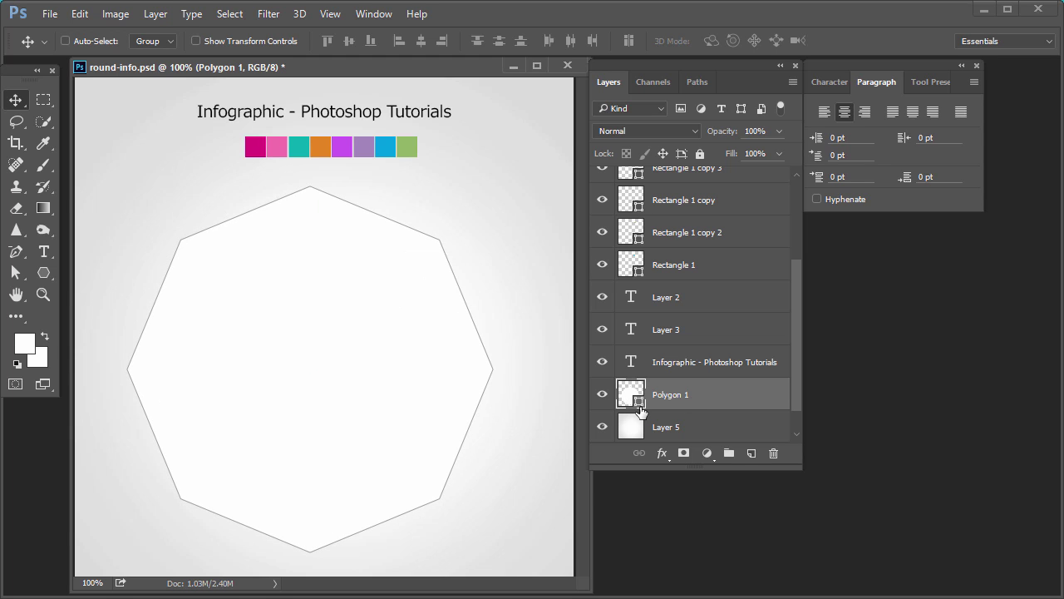
# Fill Polygon 1 with magenta #de007d sampled from the first swatch
pyautogui.doubleClick(636, 406)
pyautogui.click(261, 147)
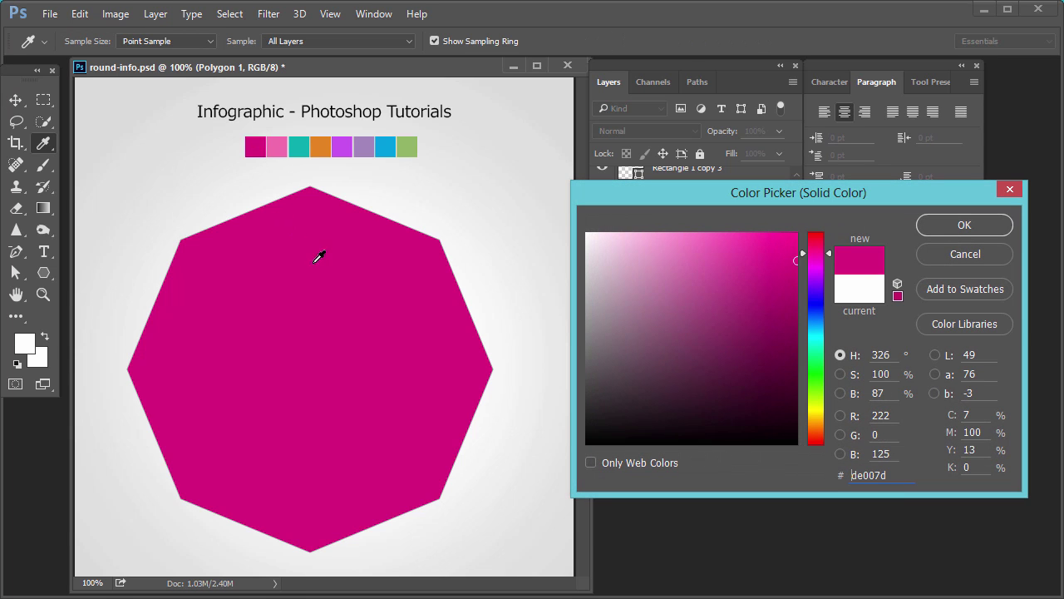
pyautogui.click(965, 224)
# Centre the octagon vertically and move Polygon 1 up below Rectangle 1 copy
pyautogui.moveTo(302, 364); pyautogui.dragTo(318, 369)
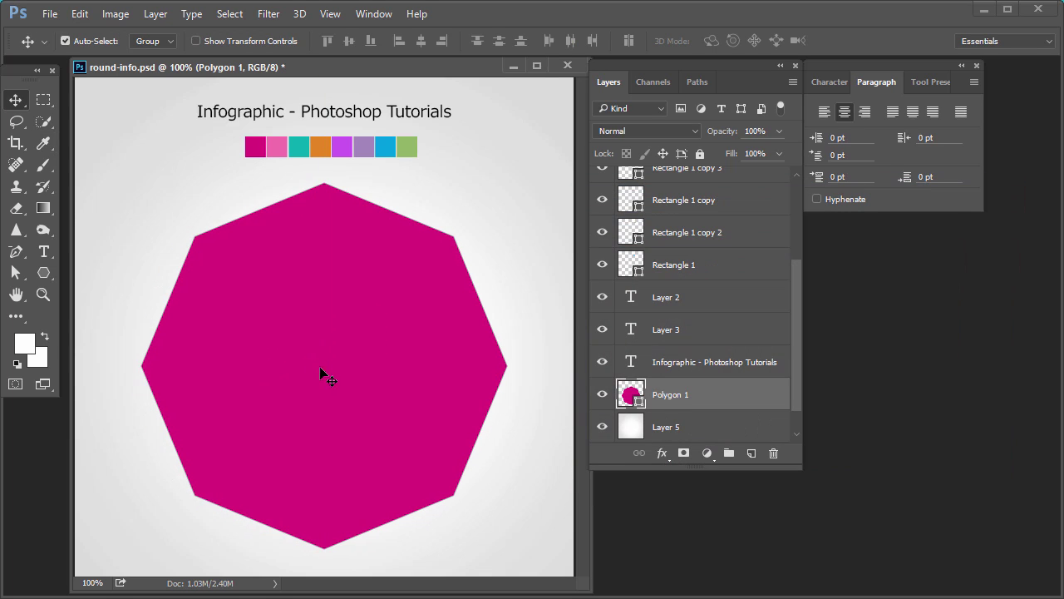
pyautogui.hotkey('ctrl', 'a')
pyautogui.click(349, 40)
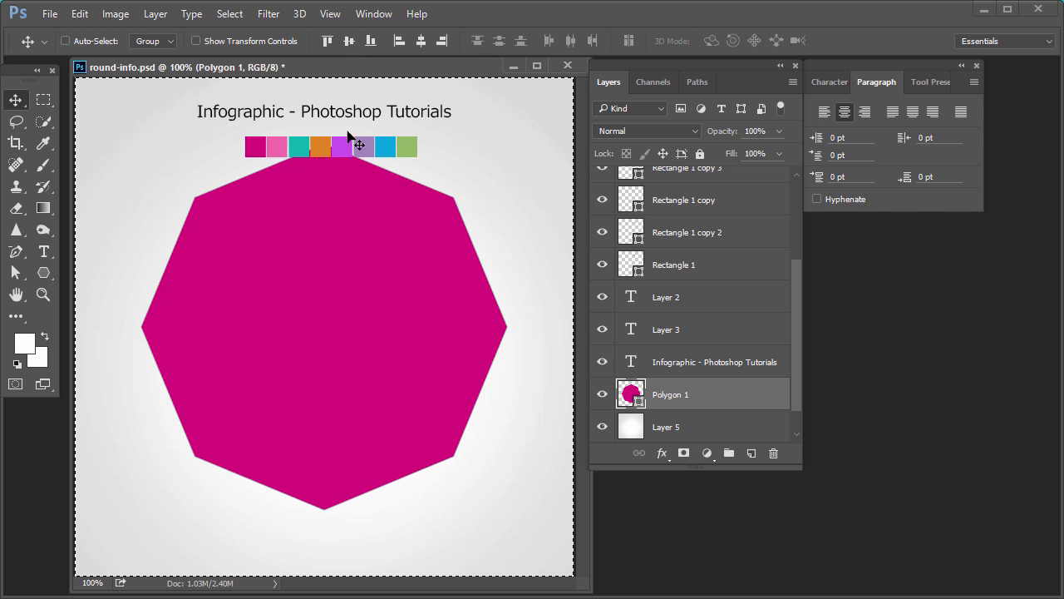
pyautogui.hotkey('ctrl', 'd')
pyautogui.moveTo(373, 309); pyautogui.dragTo(373, 340)
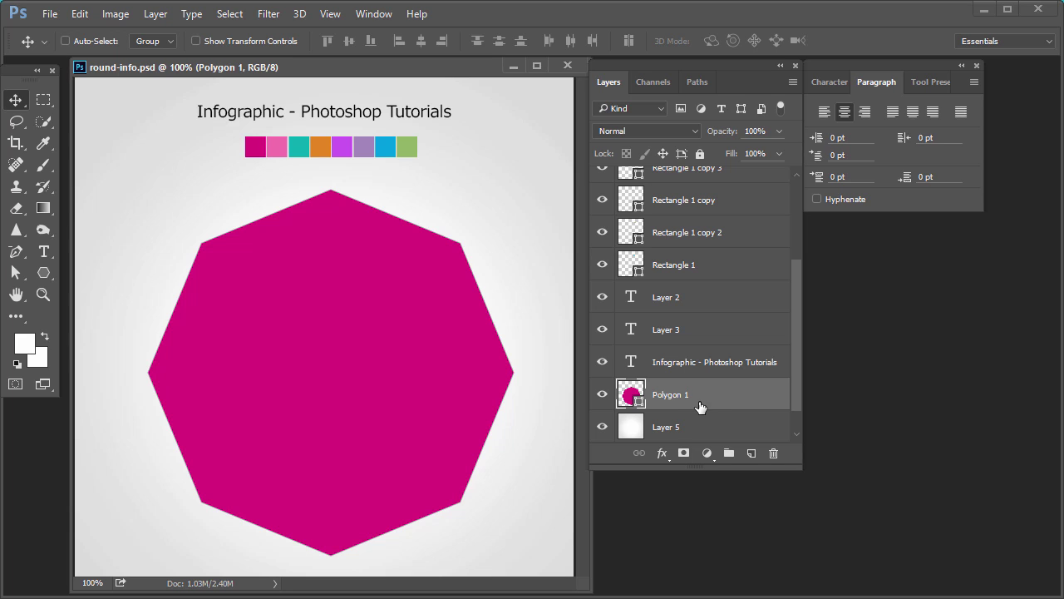
pyautogui.moveTo(753, 389); pyautogui.dragTo(800, 225)
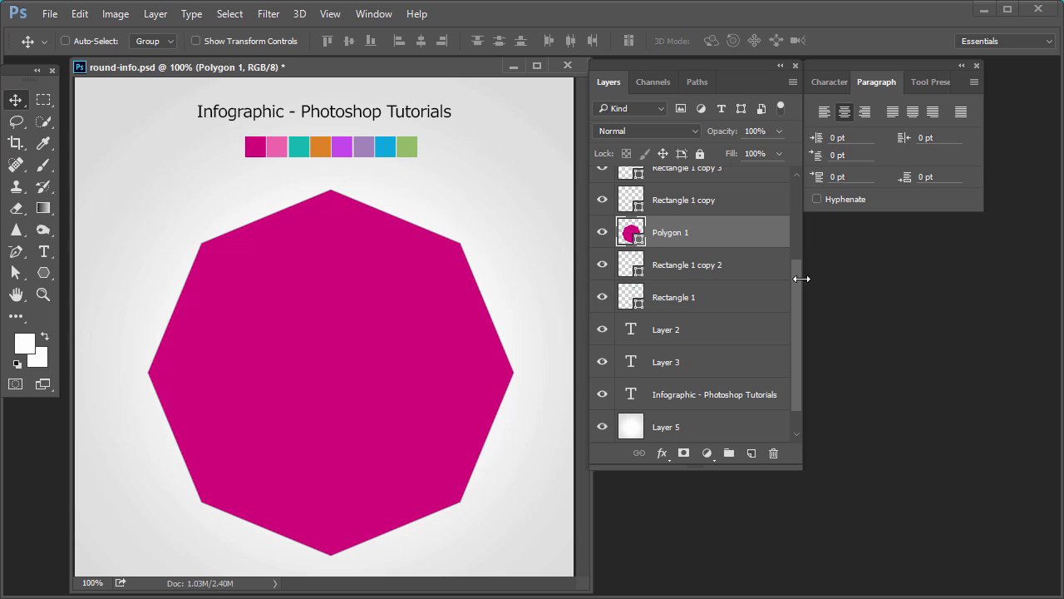
# Move Polygon 1 to the top, duplicate it, and shrink the copy proportionally to 94%
pyautogui.scroll(3, 760, 364)
pyautogui.moveTo(760, 363); pyautogui.dragTo(763, 176)
pyautogui.moveTo(697, 182); pyautogui.dragTo(751, 452)
pyautogui.press('ctrl')
pyautogui.hotkey('ctrl', 't')
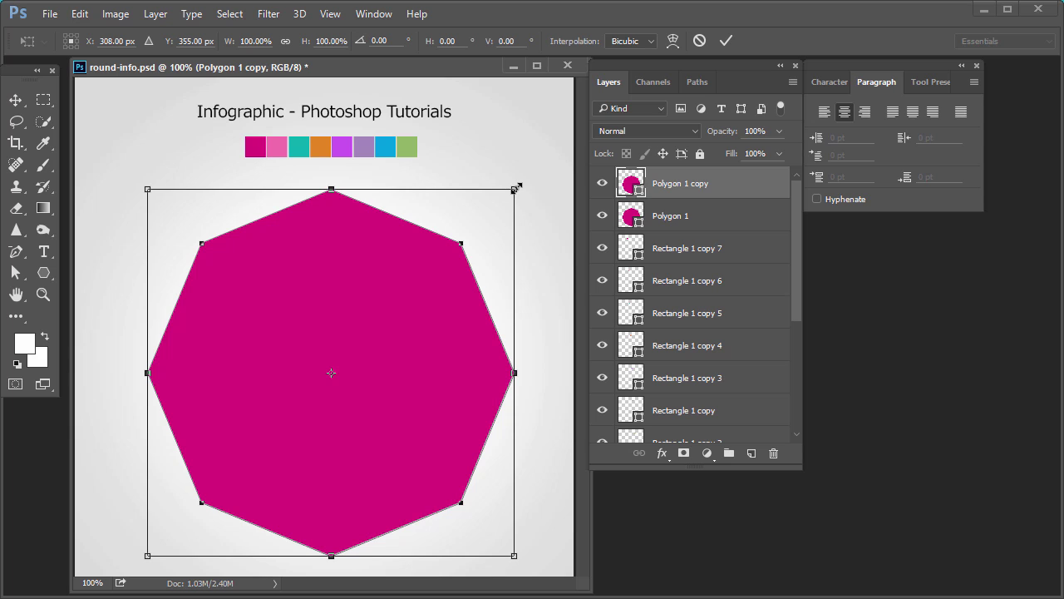
pyautogui.click(285, 40)
pyautogui.moveTo(230, 46); pyautogui.dragTo(226, 46)
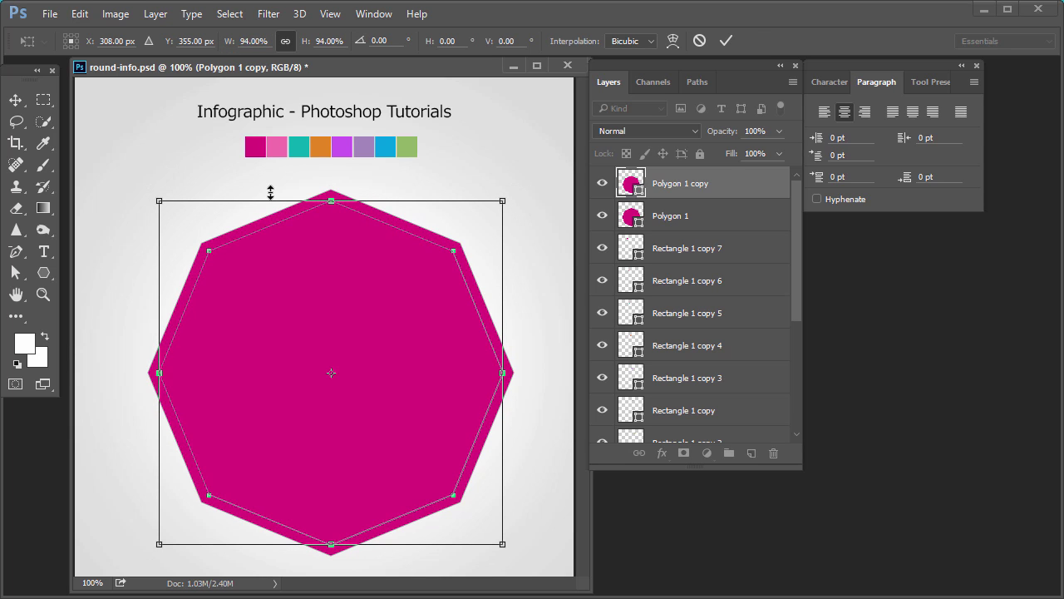
pyautogui.press('Return')
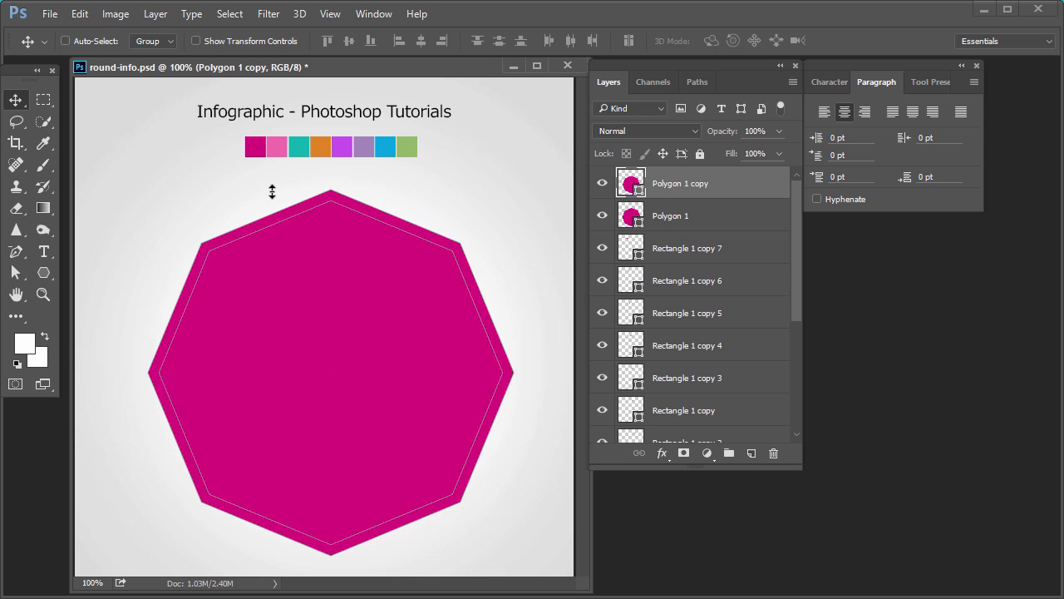
# Fill Polygon 1 copy with white #ffffff
pyautogui.doubleClick(631, 184)
pyautogui.write('ffffff')
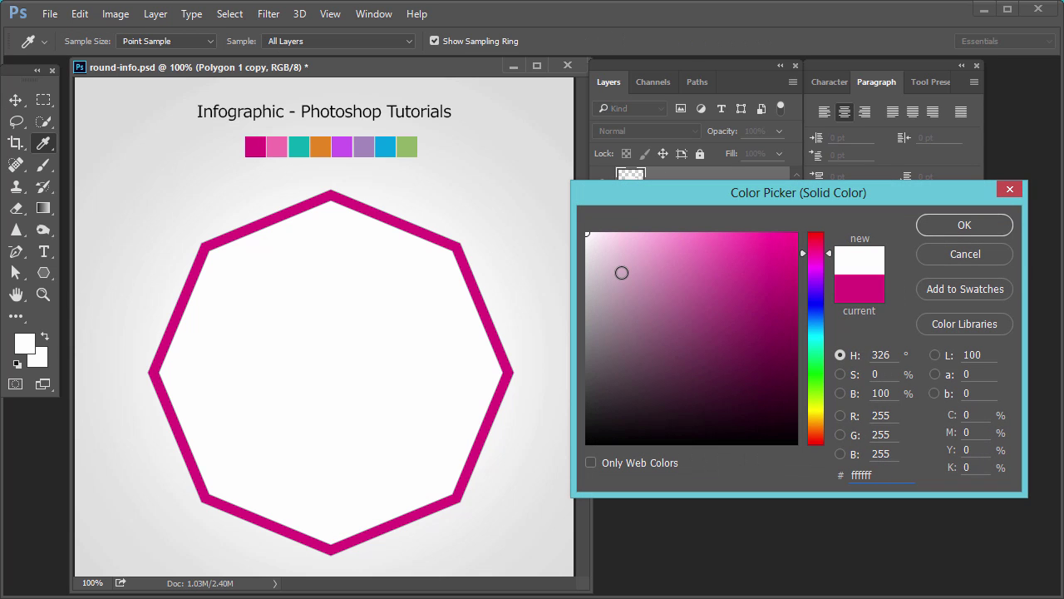
pyautogui.click(959, 226)
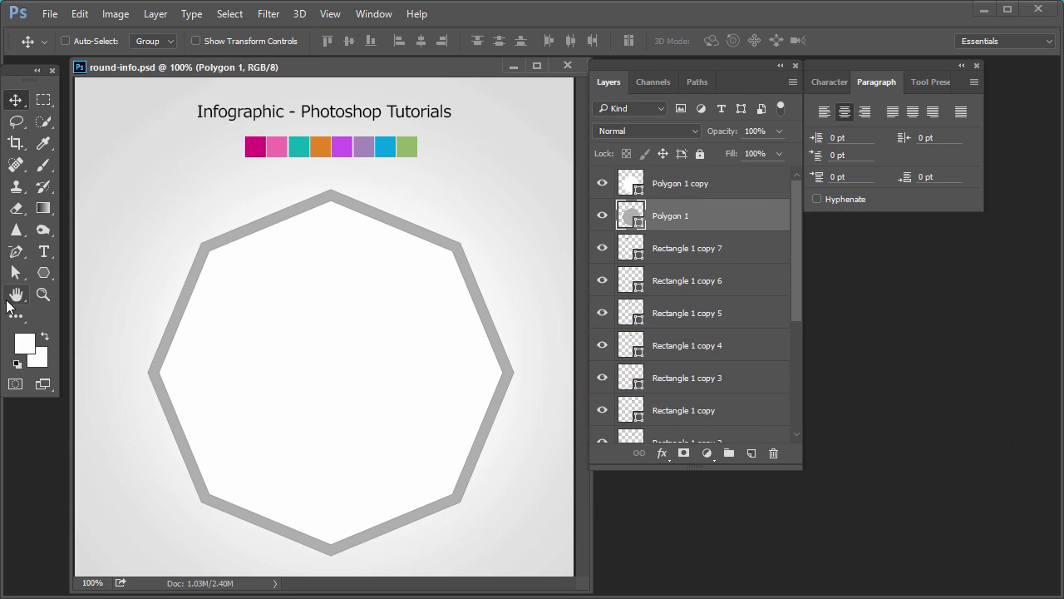
pyautogui.click(15, 255)
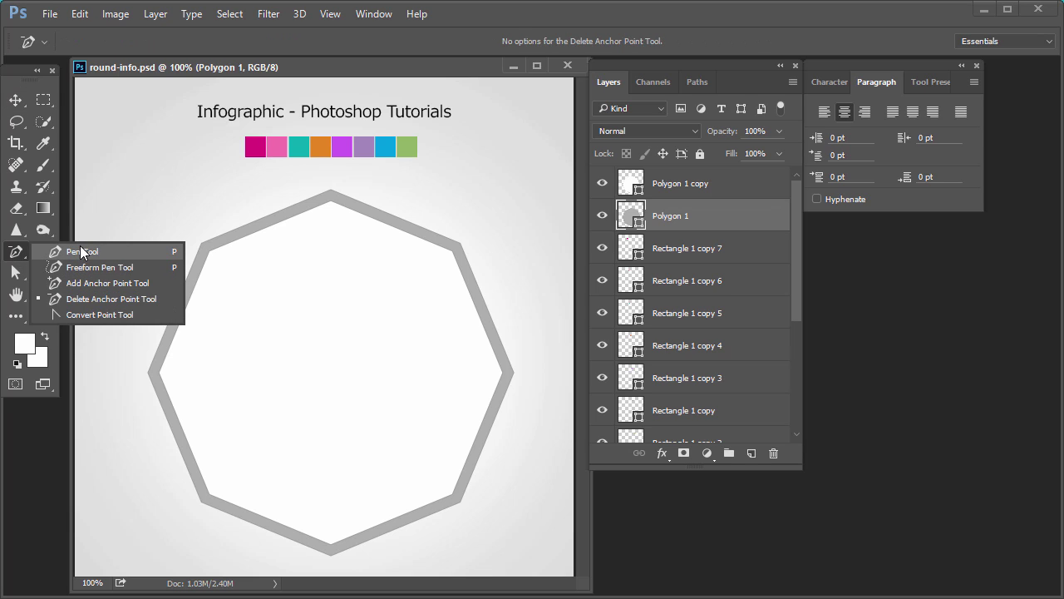
# Pick the Delete Anchor Point tool with Polygon 1 copy selected and visible
pyautogui.click(84, 301)
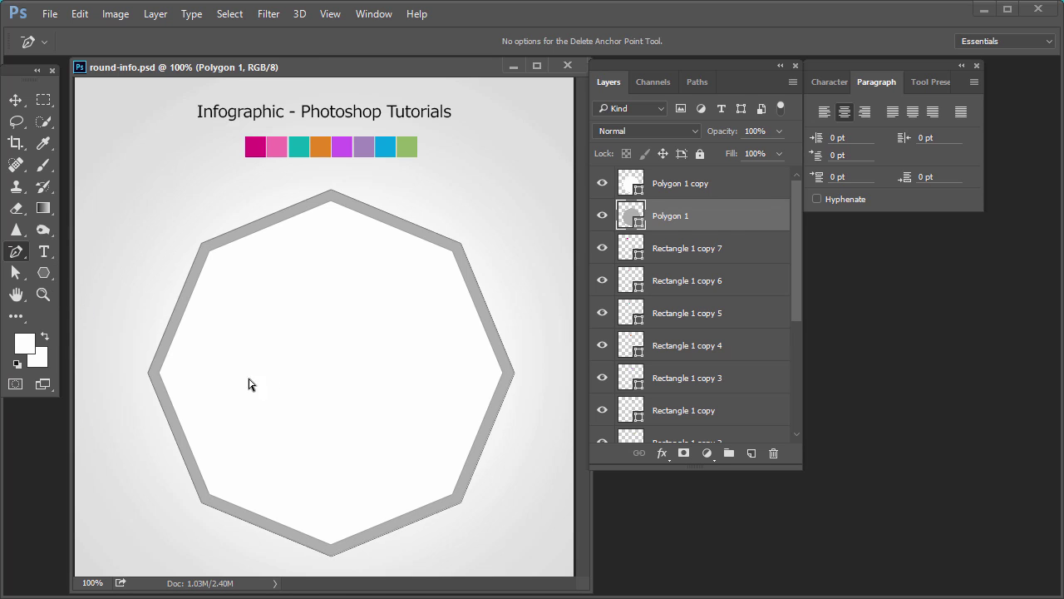
pyautogui.click(602, 183)
pyautogui.click(602, 183)
pyautogui.click(602, 183)
pyautogui.click(602, 183)
pyautogui.click(602, 183)
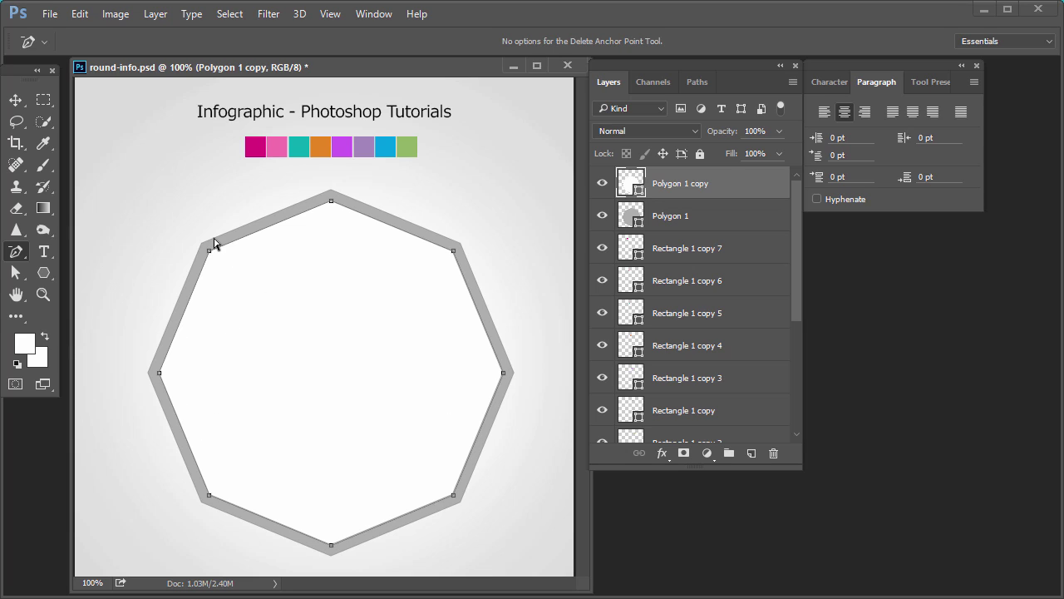
# Delete the copy's left, upper-left, lower-left, bottom and top corner points
pyautogui.click(159, 374)
pyautogui.click(208, 252)
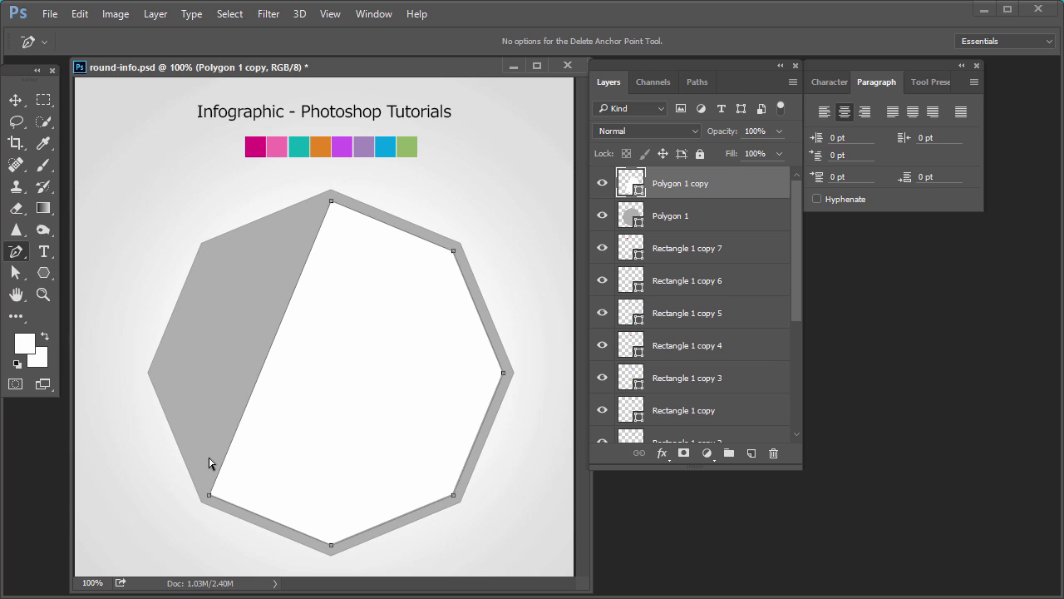
pyautogui.click(209, 496)
pyautogui.click(331, 545)
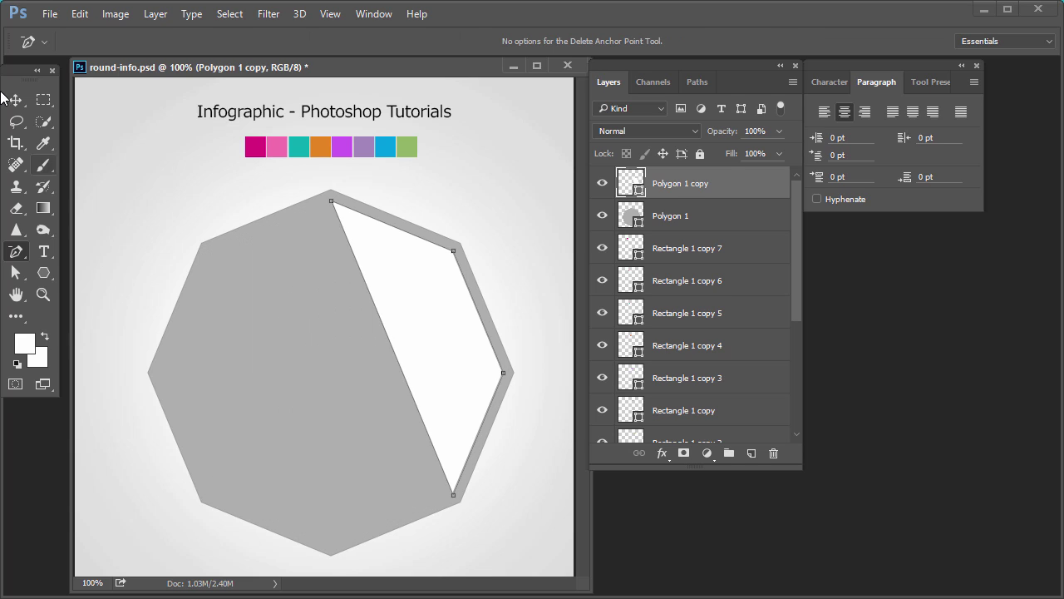
pyautogui.click(331, 201)
pyautogui.press('v')
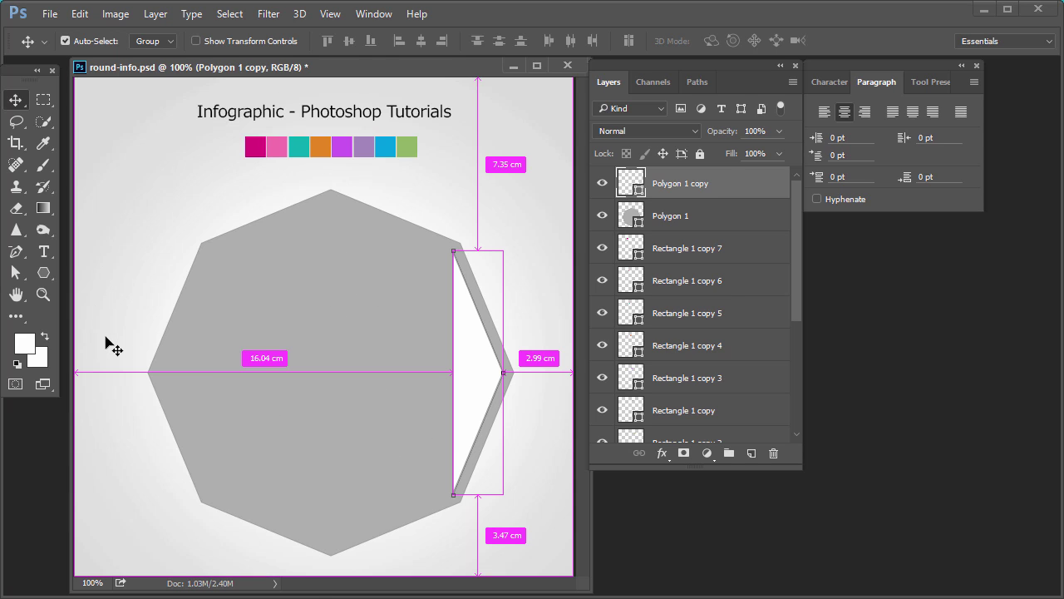
# Turn rulers on and place a vertical guide at 10.58 cm and a horizontal guide through the octagon's centre
pyautogui.hotkey('ctrl', 'r')
pyautogui.moveTo(79, 294); pyautogui.dragTo(337, 316)
pyautogui.moveTo(395, 89); pyautogui.dragTo(458, 386)
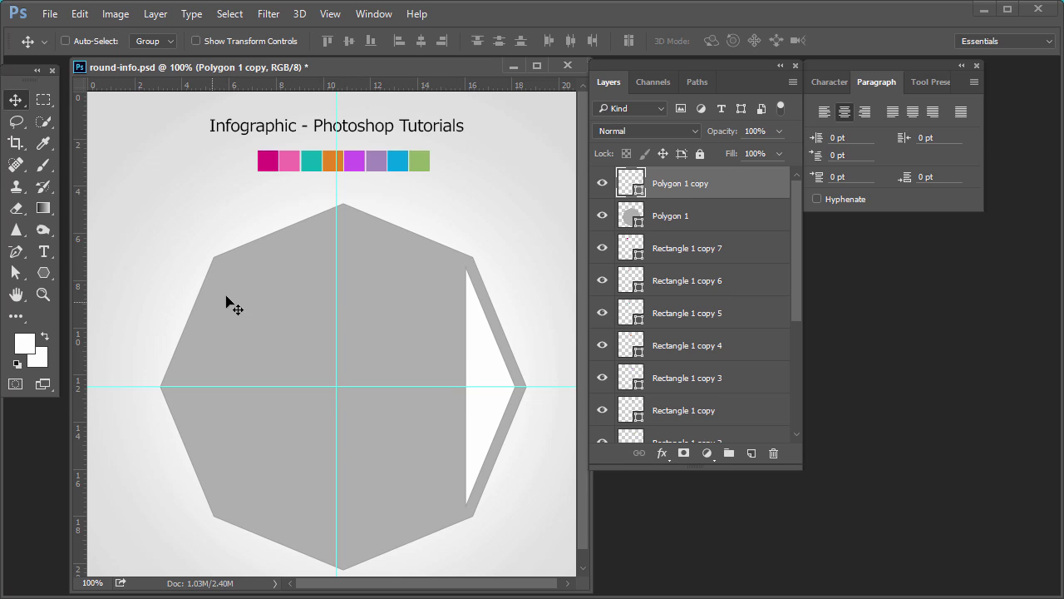
pyautogui.moveTo(79, 266); pyautogui.dragTo(337, 277)
# Shift Polygon 1 and its copy left so the octagon sits on the guides
pyautogui.rightClick(423, 293)
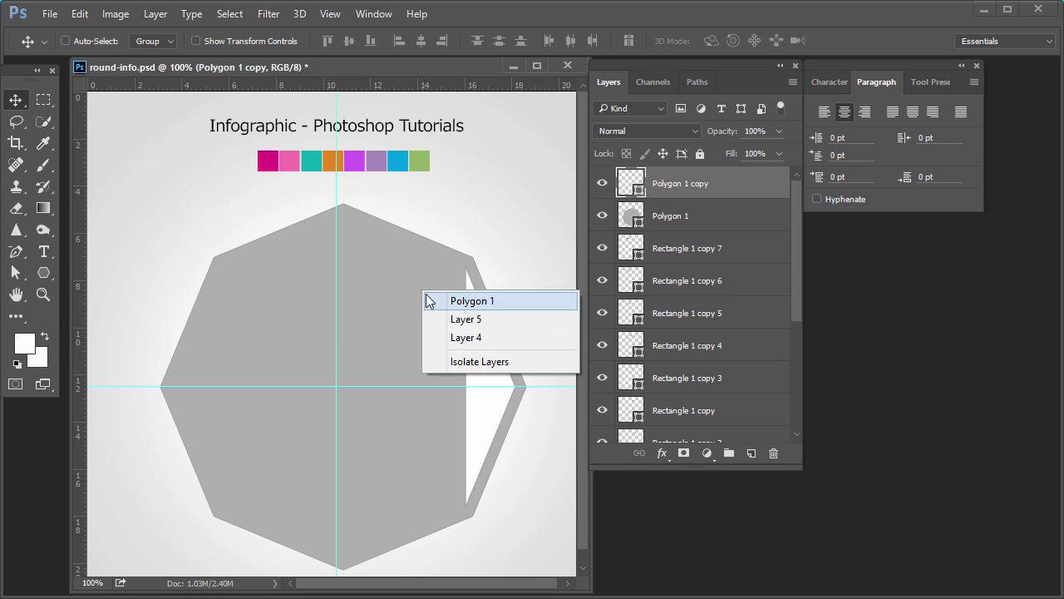
pyautogui.click(432, 300)
pyautogui.rightClick(476, 345)
pyautogui.click(489, 356)
pyautogui.moveTo(498, 383); pyautogui.dragTo(490, 383)
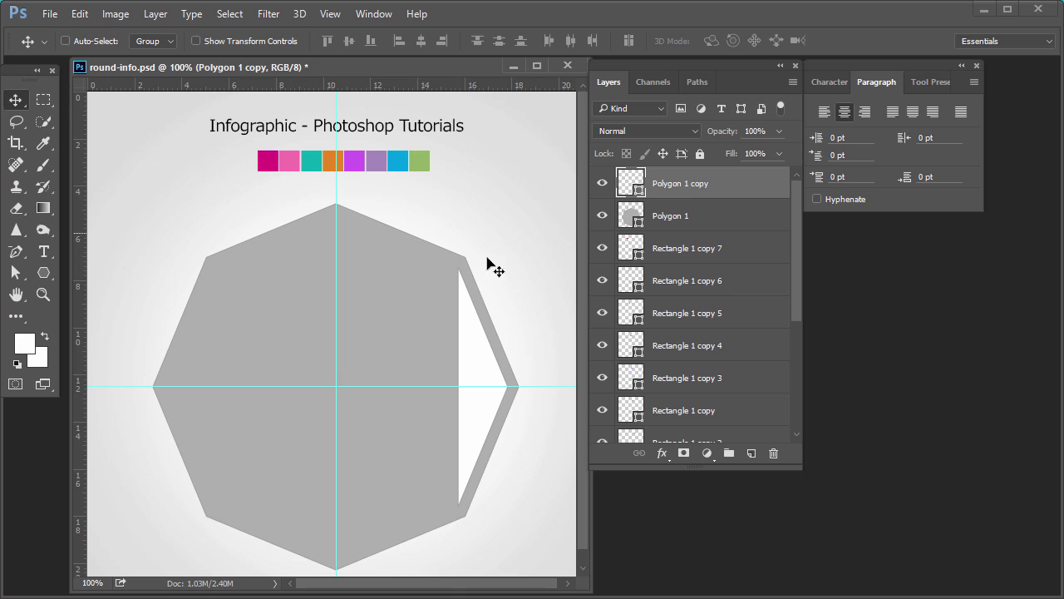
# Drag the white shape's upper-right anchor to the guide intersection, forming a centre-to-edge wedge
pyautogui.press('a')
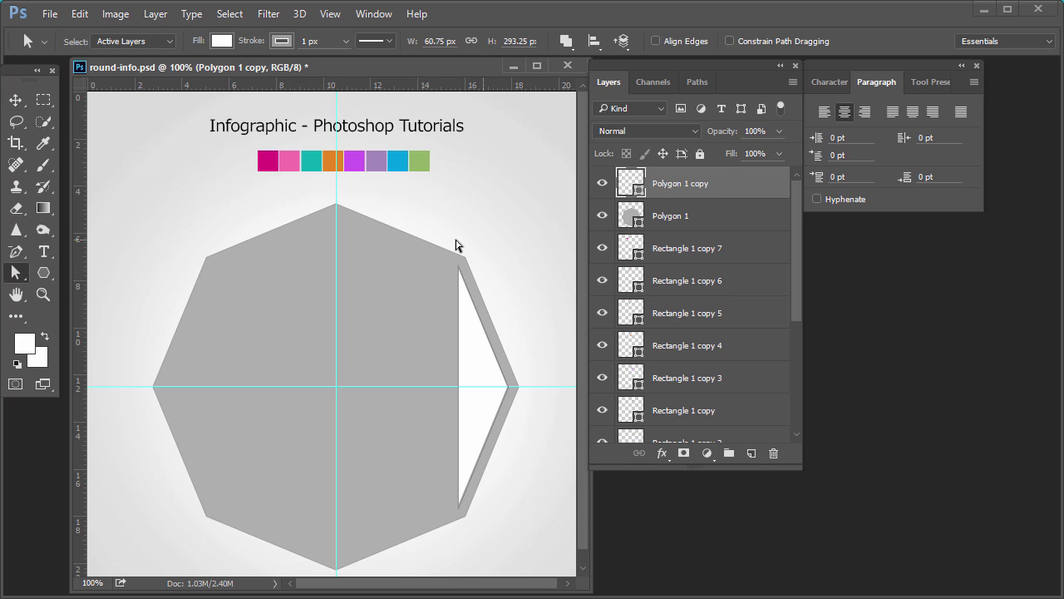
pyautogui.rightClick(15, 276)
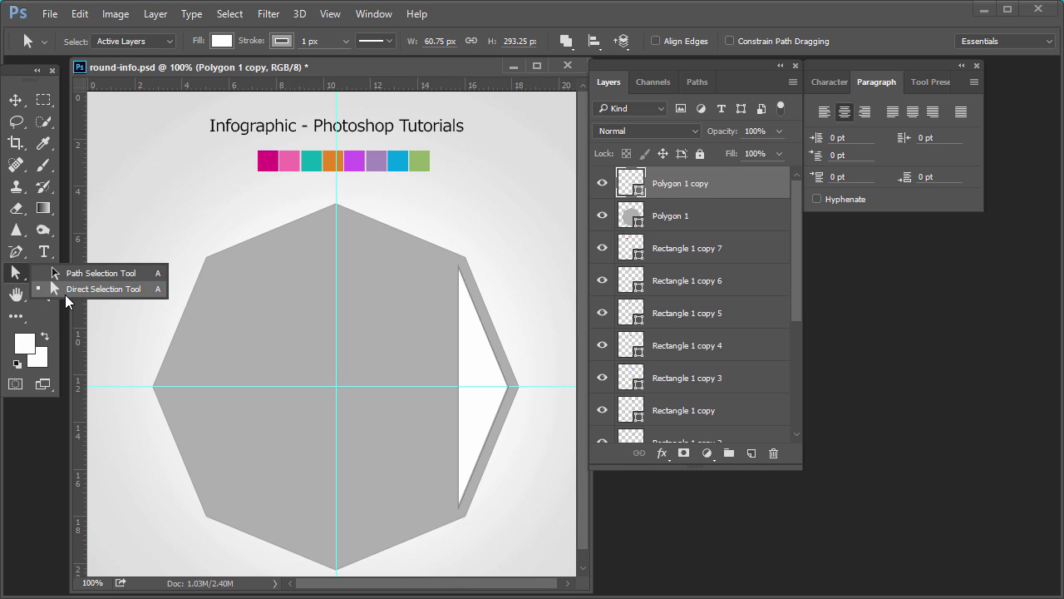
pyautogui.click(77, 291)
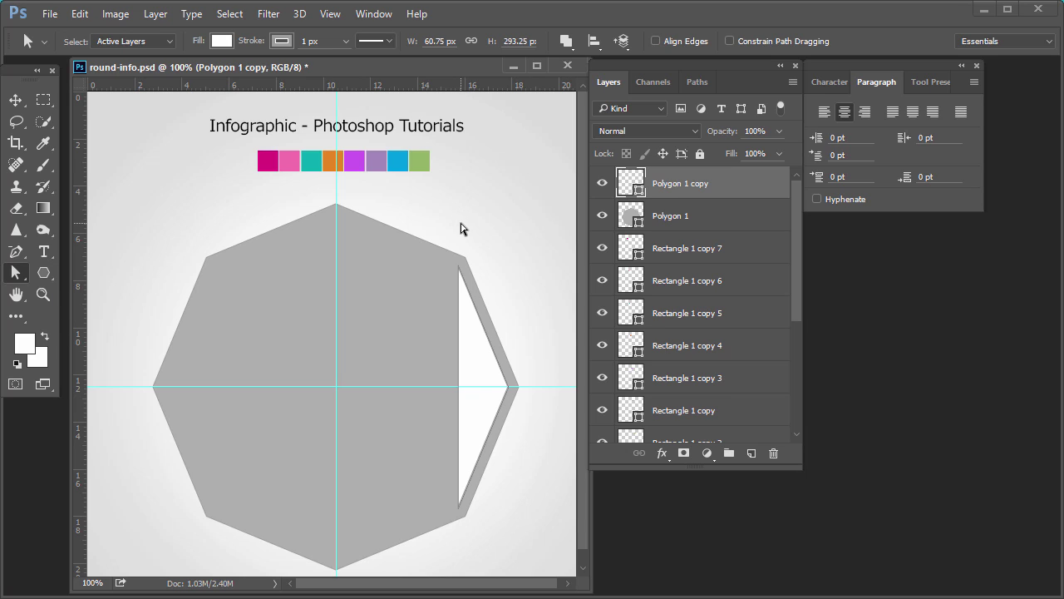
pyautogui.moveTo(431, 211); pyautogui.dragTo(503, 331)
pyautogui.moveTo(432, 209); pyautogui.dragTo(507, 335)
pyautogui.moveTo(459, 266); pyautogui.dragTo(342, 392)
pyautogui.press('Escape')
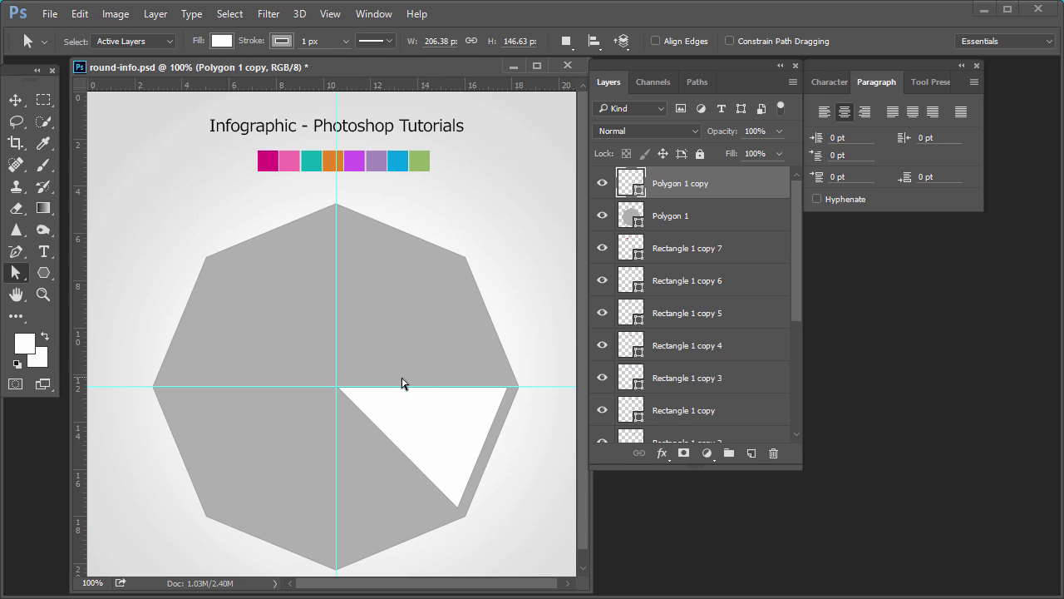
pyautogui.click(15, 99)
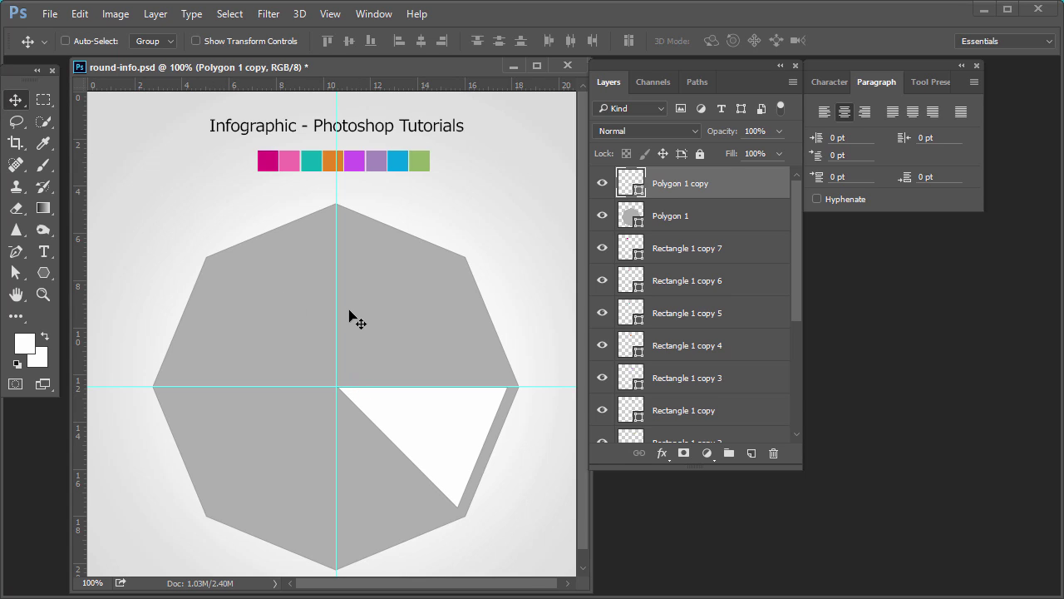
pyautogui.rightClick(17, 103)
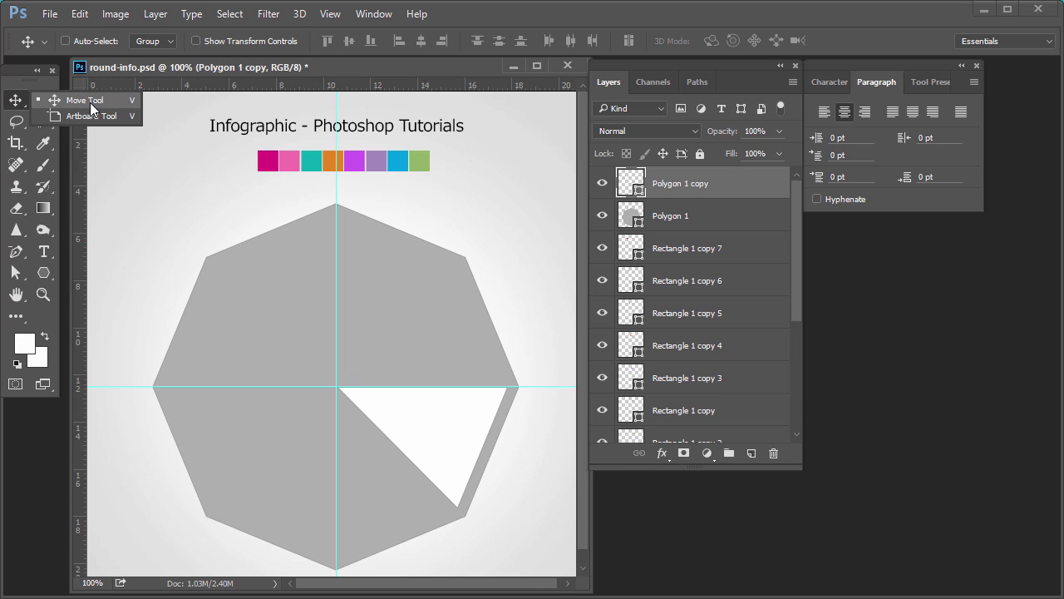
pyautogui.click(90, 105)
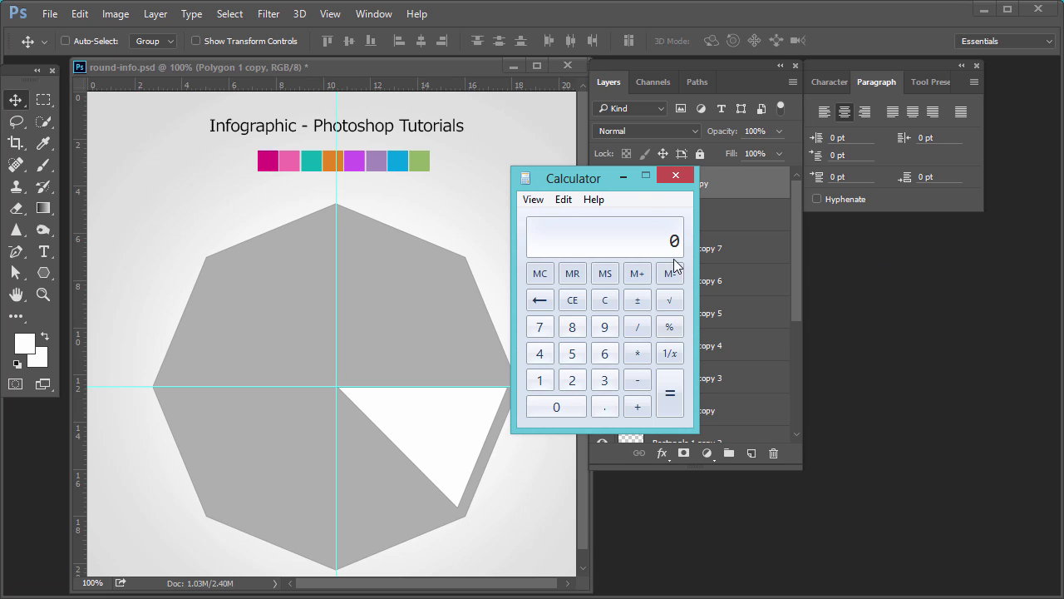
pyautogui.moveTo(592, 177); pyautogui.dragTo(668, 177)
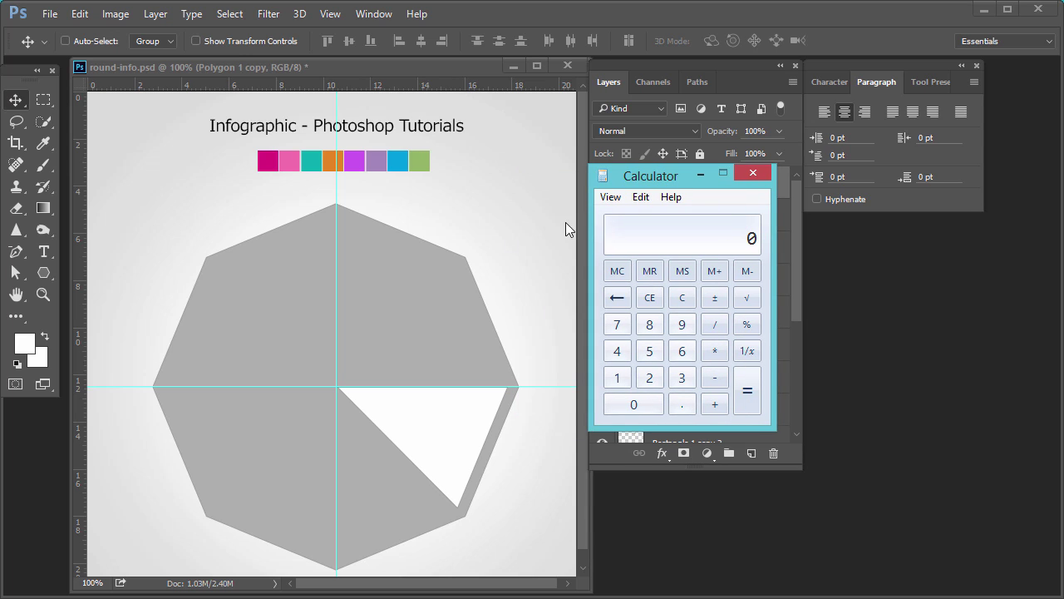
pyautogui.click(682, 378)
pyautogui.click(682, 351)
pyautogui.click(635, 405)
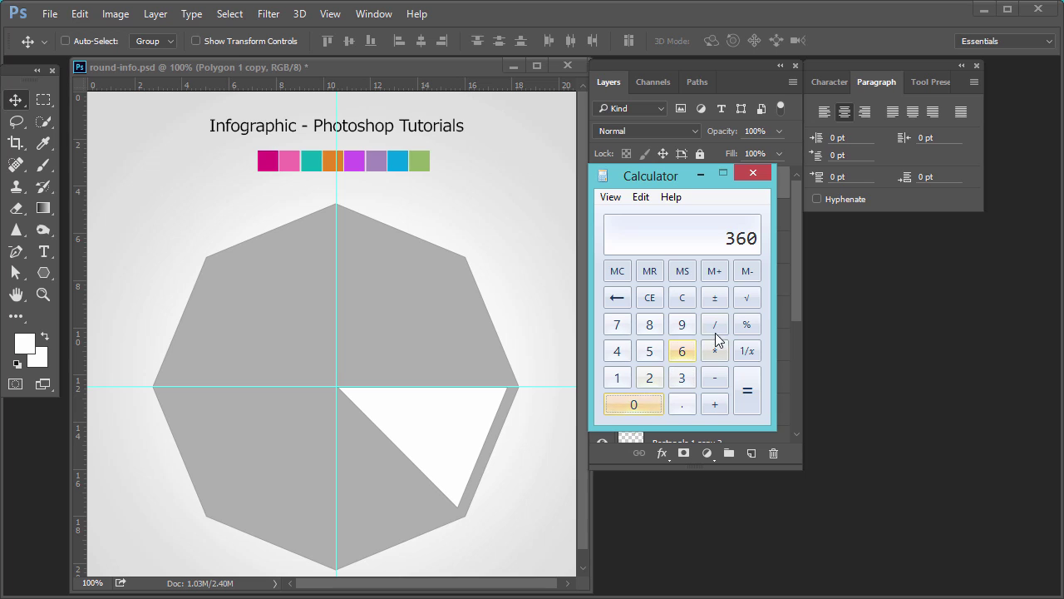
pyautogui.click(715, 325)
pyautogui.click(649, 324)
pyautogui.click(746, 391)
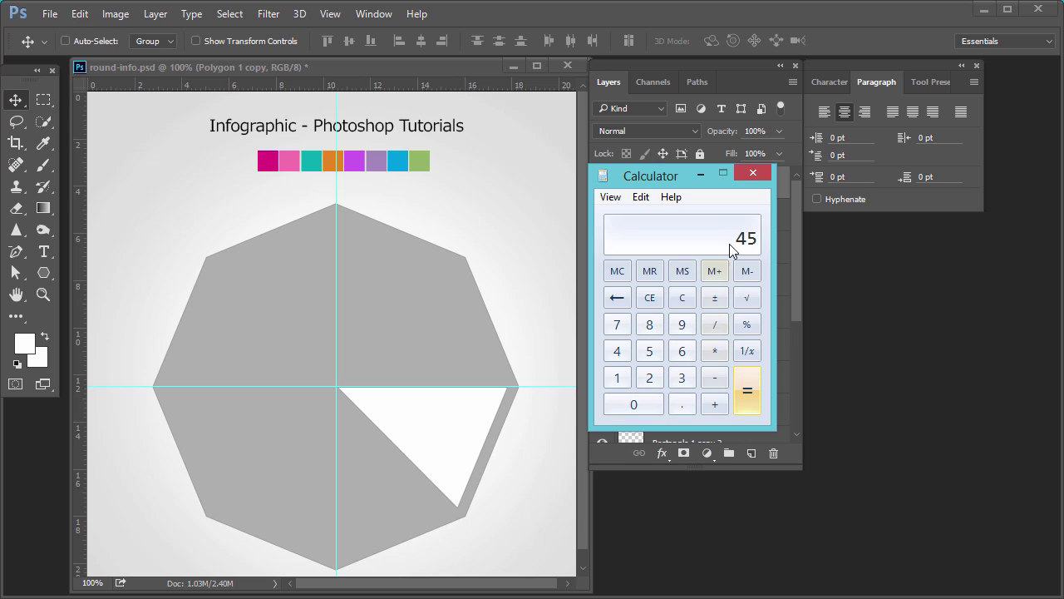
pyautogui.click(753, 173)
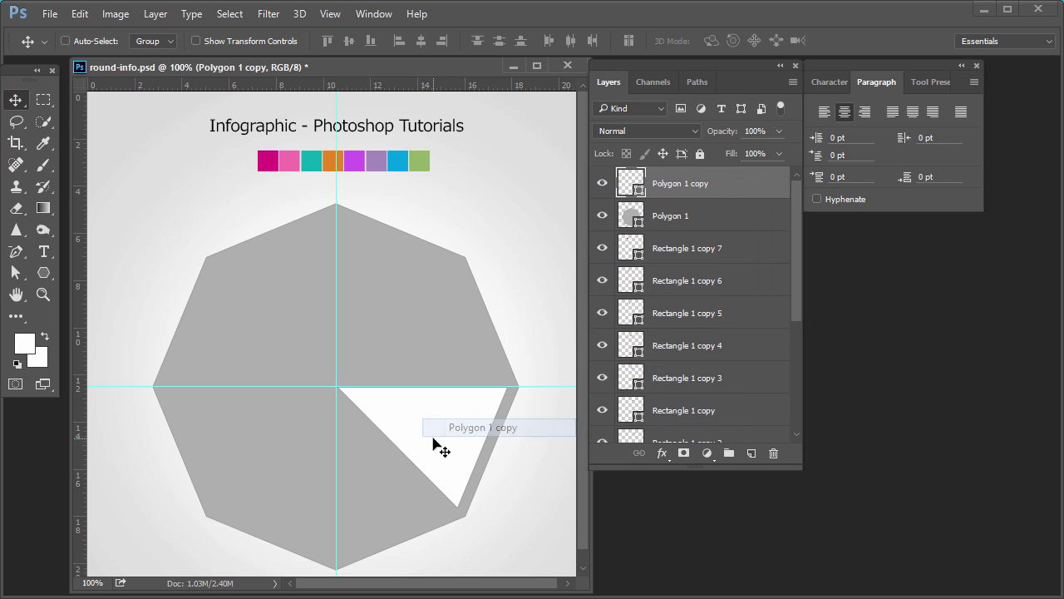
# Rotate the white wedge by -45 degrees about its centre
pyautogui.hotkey('ctrl', 't')
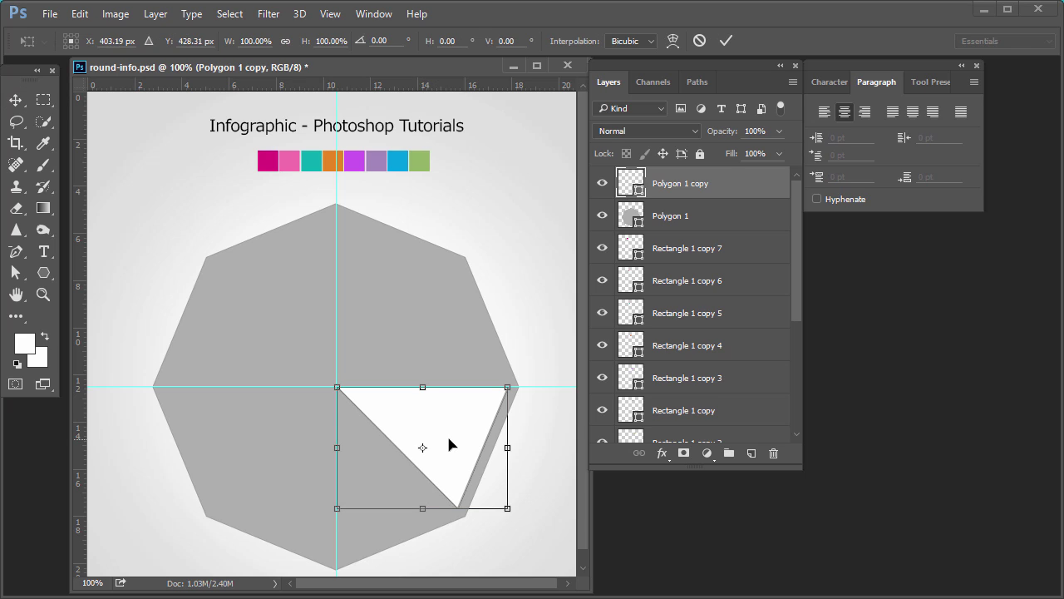
pyautogui.click(65, 38)
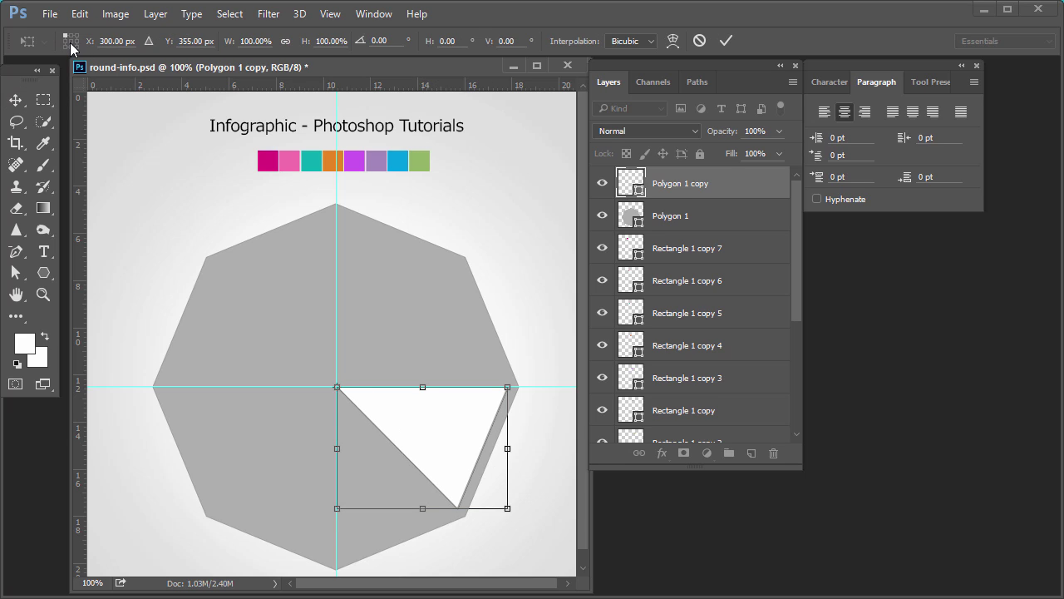
pyautogui.click(71, 40)
pyautogui.moveTo(526, 370); pyautogui.dragTo(548, 542)
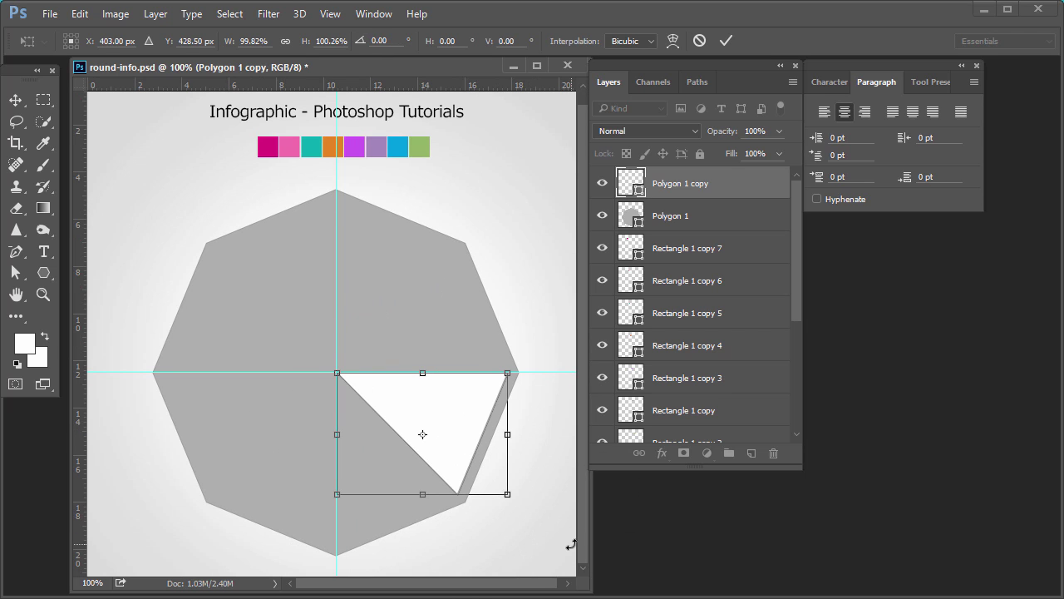
pyautogui.press('Return')
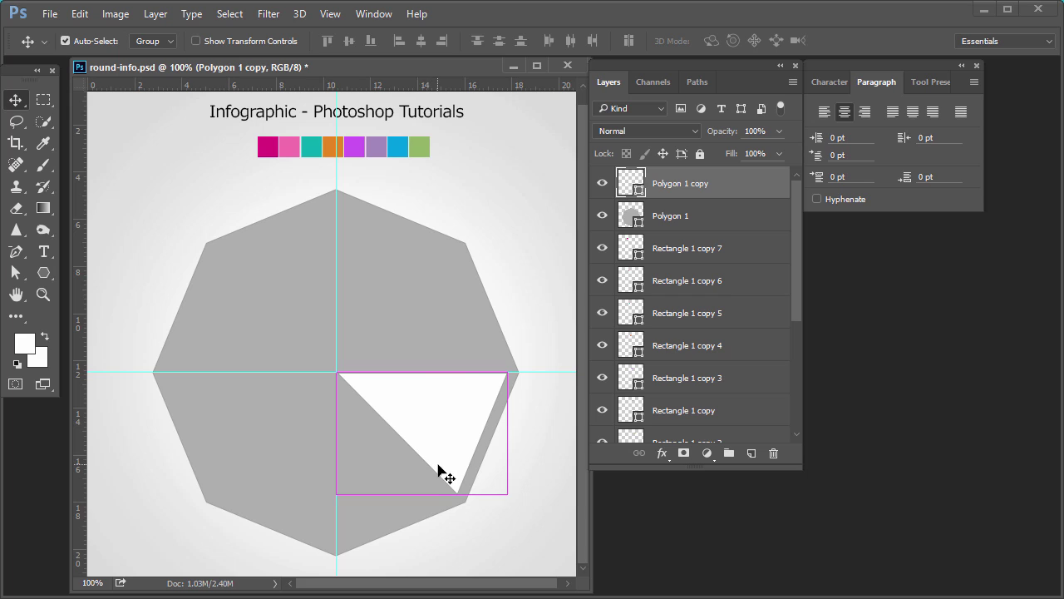
# Re-transform Polygon 1 copy and move it lower in the layer stack
pyautogui.hotkey('ctrl', 'a')
pyautogui.rightClick(435, 398)
pyautogui.click(456, 408)
pyautogui.hotkey('ctrl', 't')
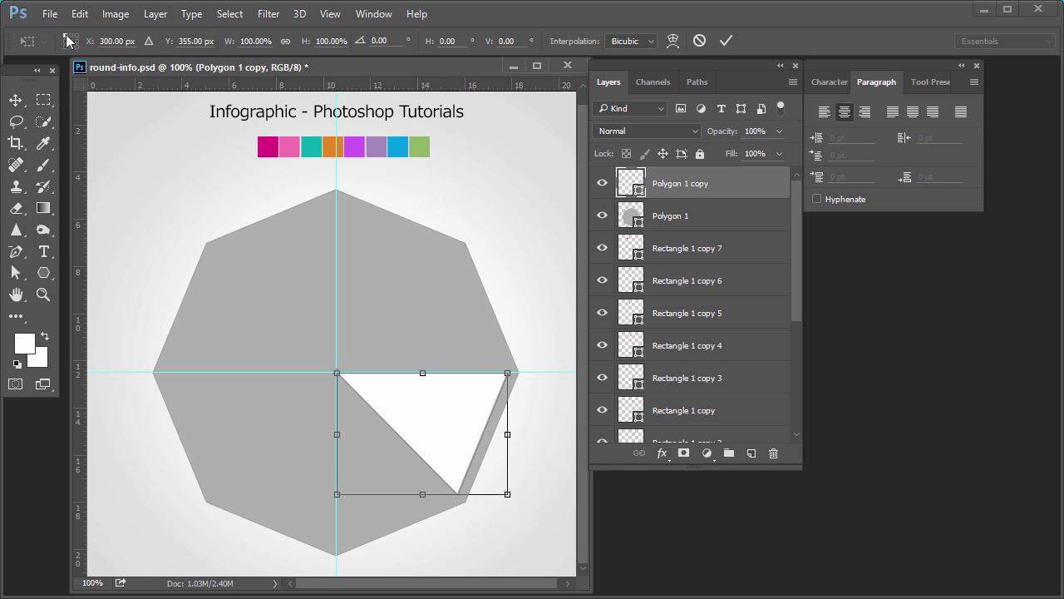
pyautogui.moveTo(565, 342); pyautogui.dragTo(611, 390)
pyautogui.press('Return')
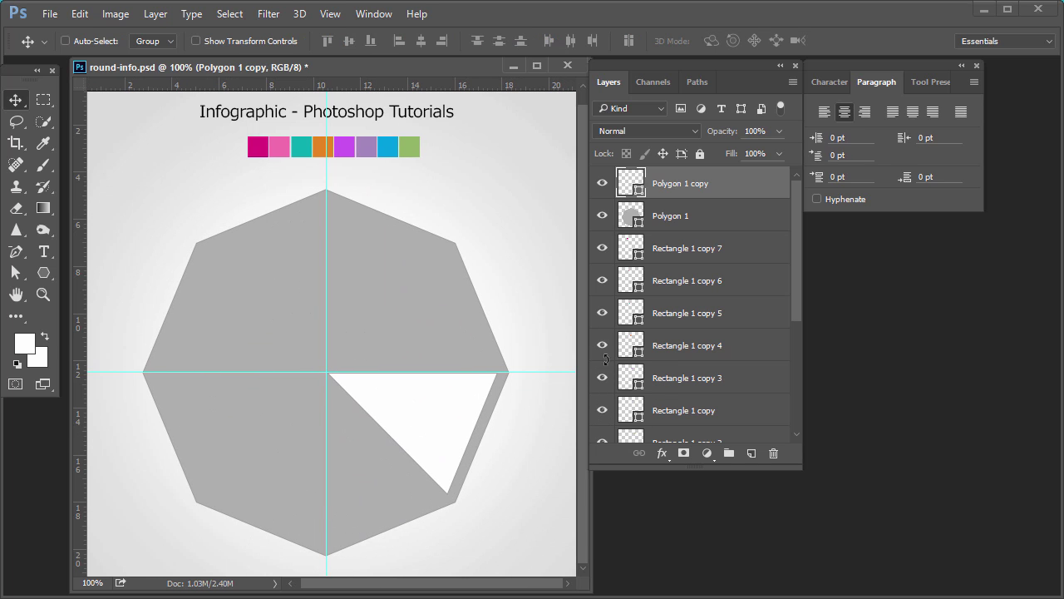
pyautogui.moveTo(724, 183); pyautogui.dragTo(751, 452)
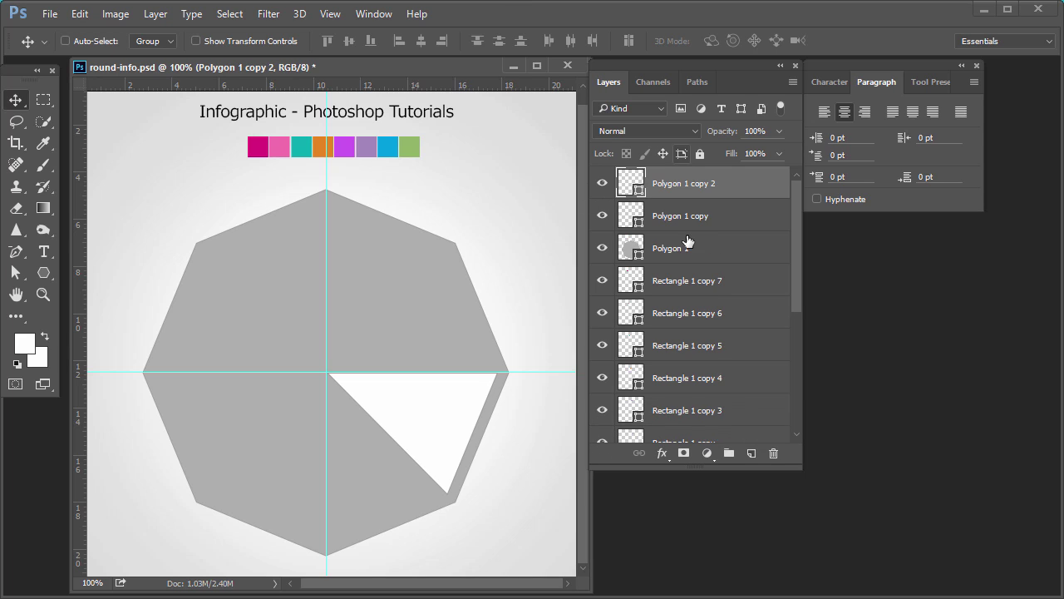
# Rotate the wedge 45° around the top-left reference point at the octagon's centre
pyautogui.hotkey('ctrl', 't')
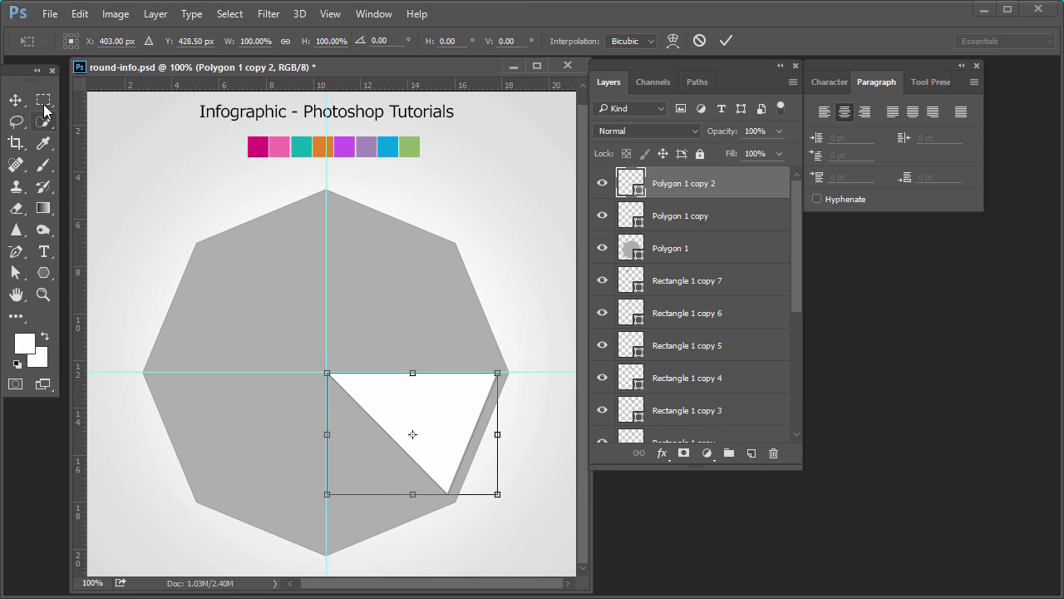
pyautogui.click(67, 36)
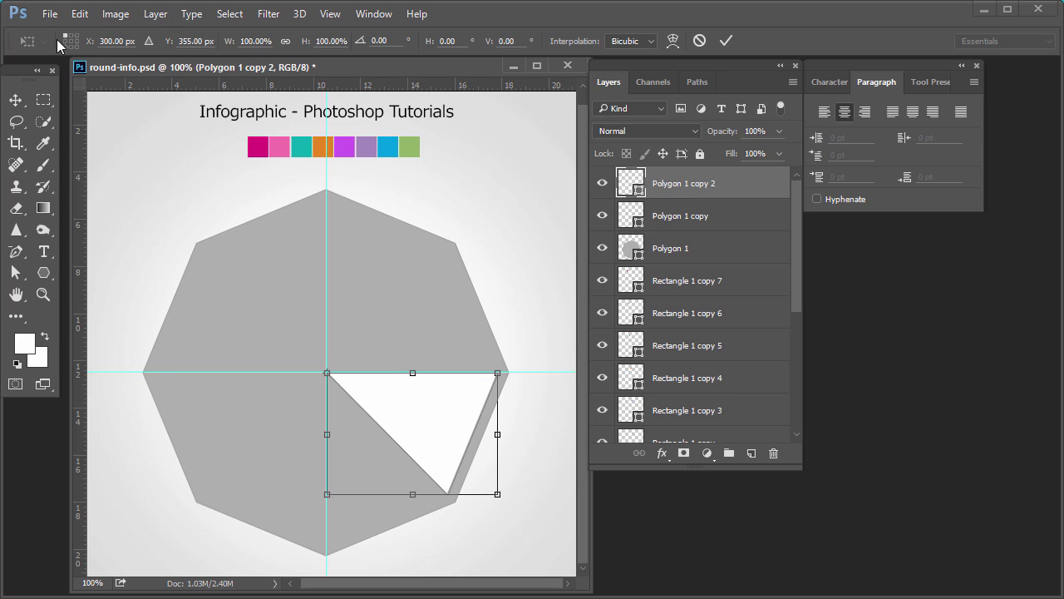
pyautogui.click(377, 41)
pyautogui.write('45')
pyautogui.press('Return')
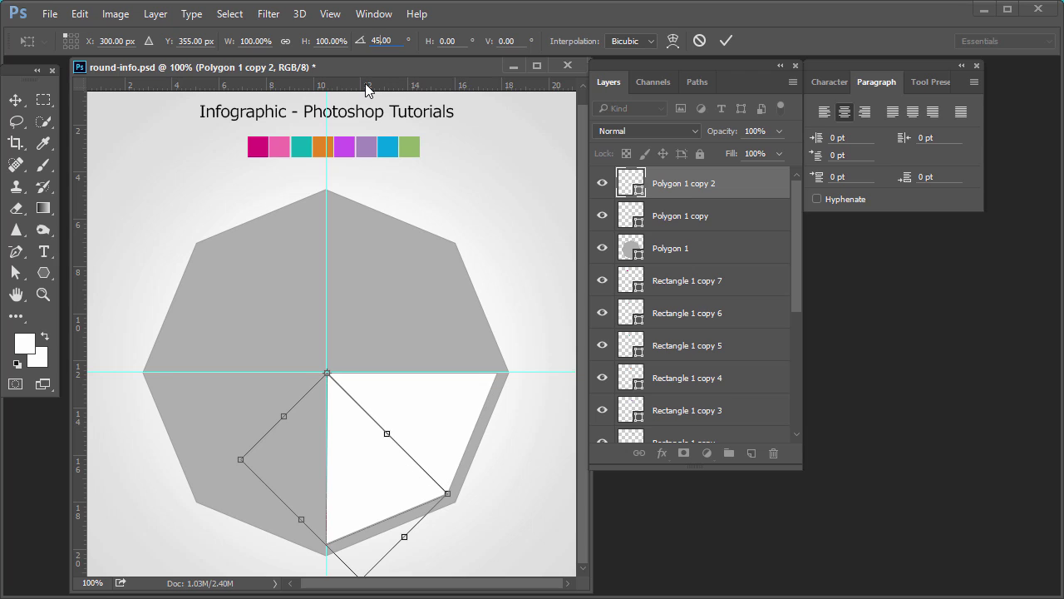
pyautogui.press('Return')
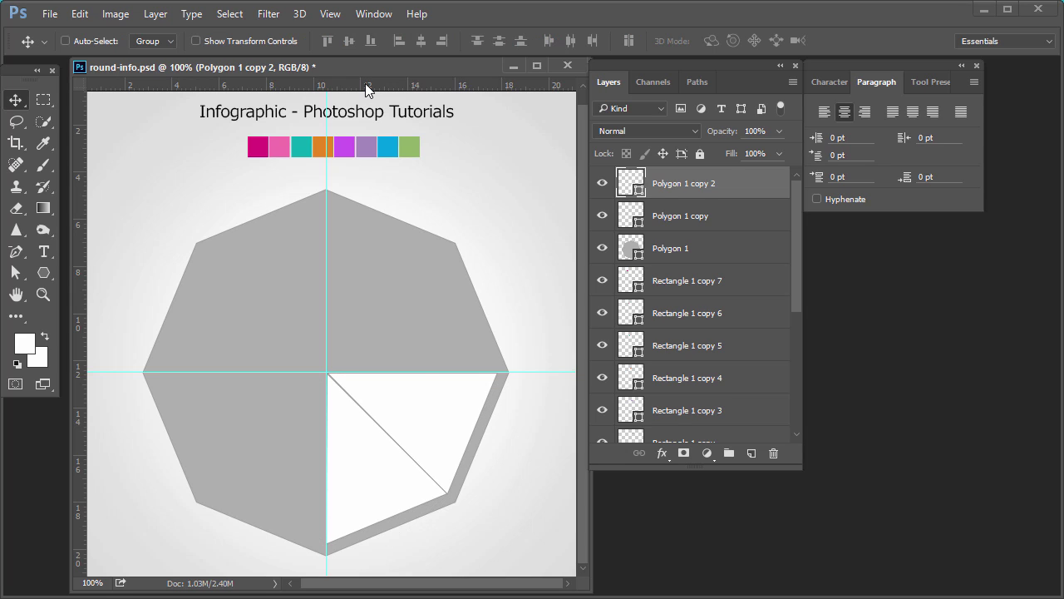
# Repeat the rotated copy until eight wedges fill the octagon, then save
pyautogui.press('ctrl')
pyautogui.hotkey('ctrl', 'alt', 'shift', 't')
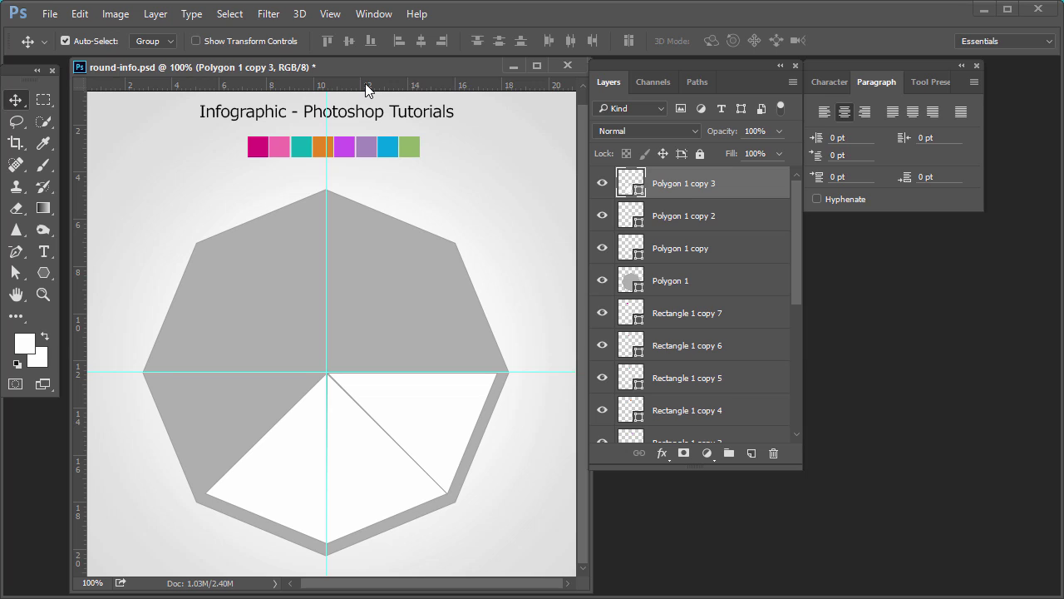
pyautogui.hotkey('ctrl', 'alt', 'shift', 't')
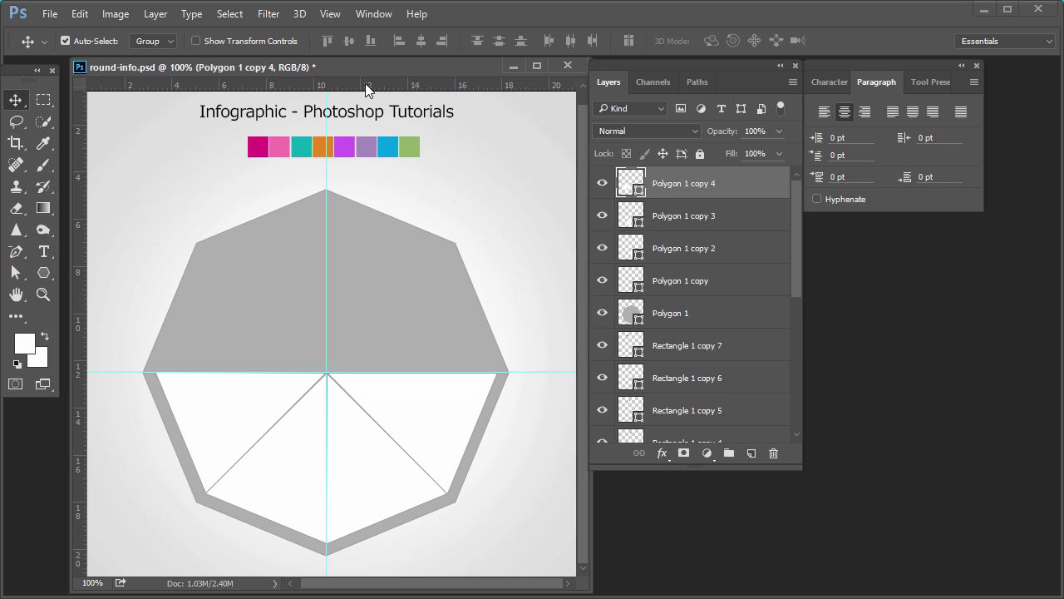
pyautogui.hotkey('ctrl', 'alt', 'shift', 't')
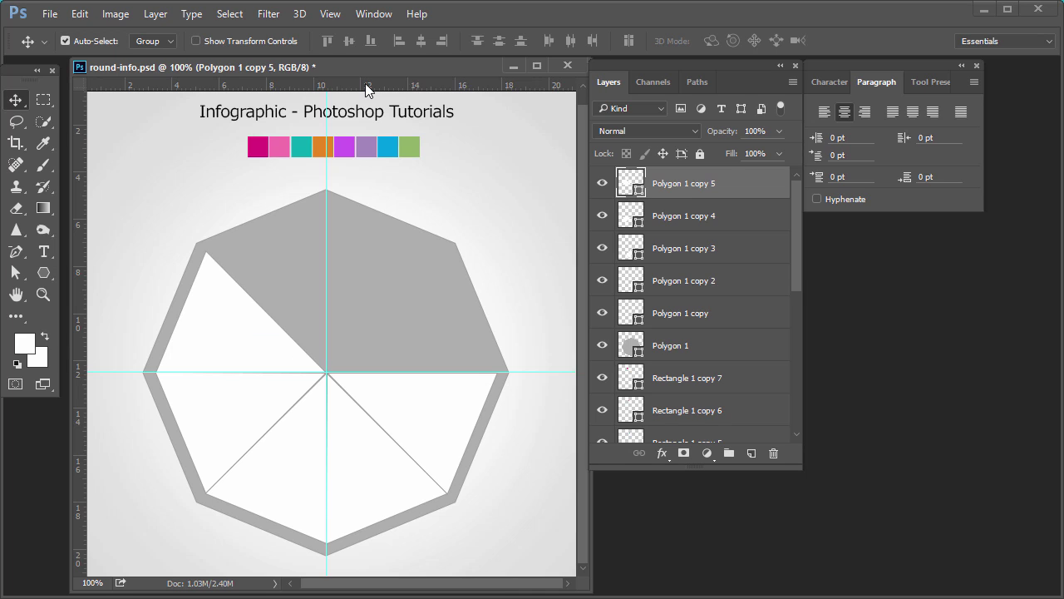
pyautogui.hotkey('ctrl', 'alt', 'shift', 't')
pyautogui.hotkey('ctrl', 'alt', 'shift', 't')
pyautogui.hotkey('ctrl', 'alt', 'shift', 't')
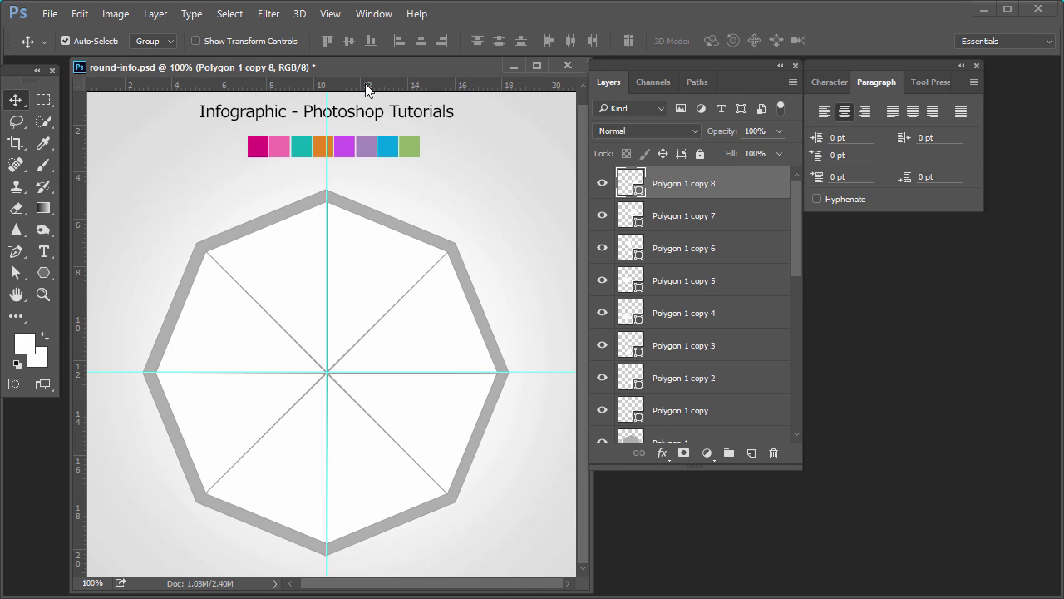
pyautogui.hotkey('ctrl', 's')
# Fill the Polygon 1 copy 8 wedge magenta and copy 7 pink from the swatch strip
pyautogui.doubleClick(639, 192)
pyautogui.click(261, 148)
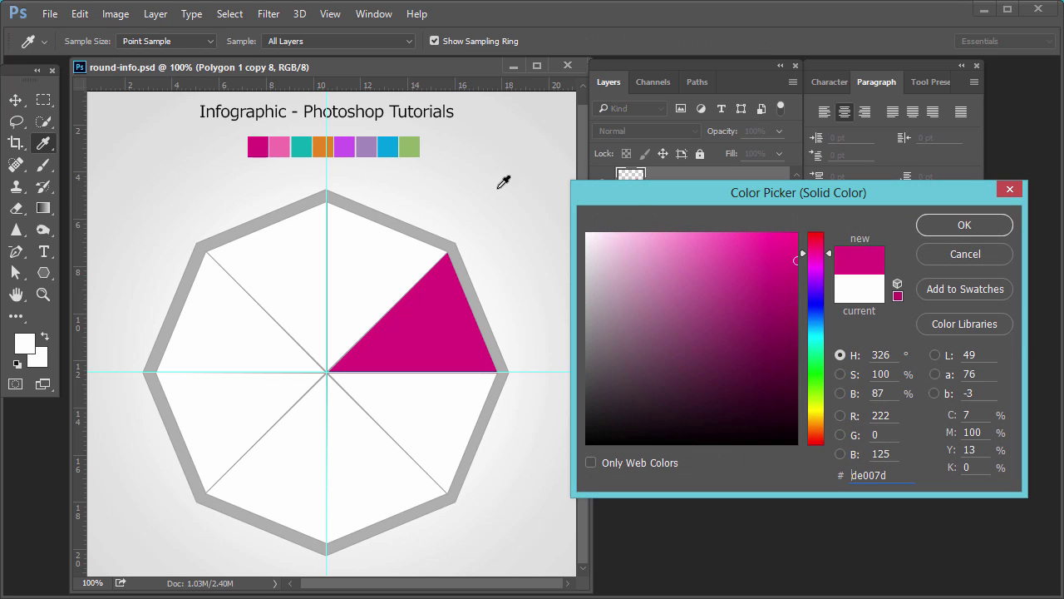
pyautogui.click(964, 225)
pyautogui.click(669, 217)
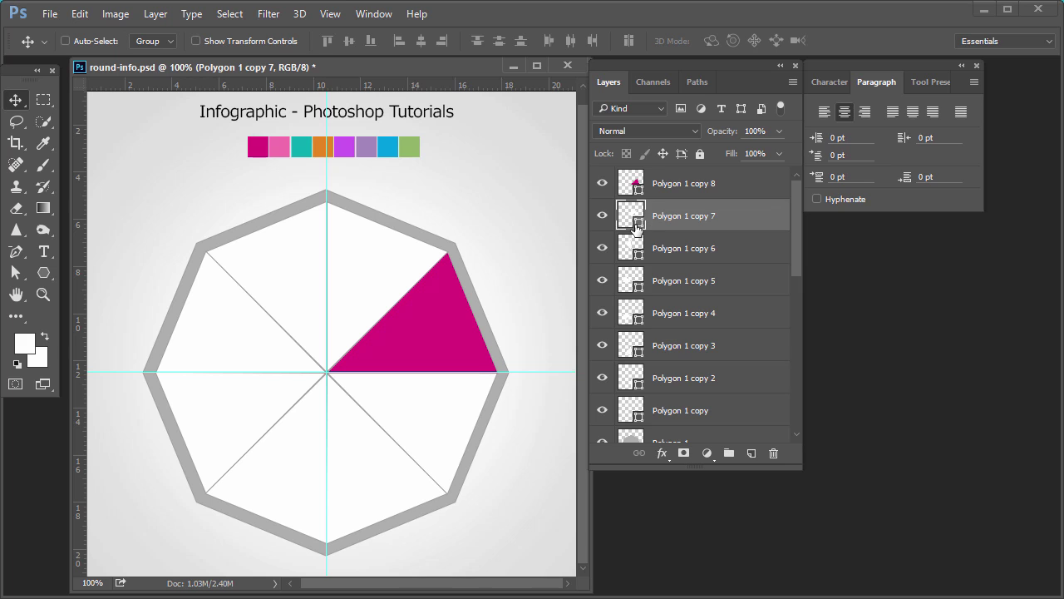
pyautogui.doubleClick(630, 215)
pyautogui.click(282, 147)
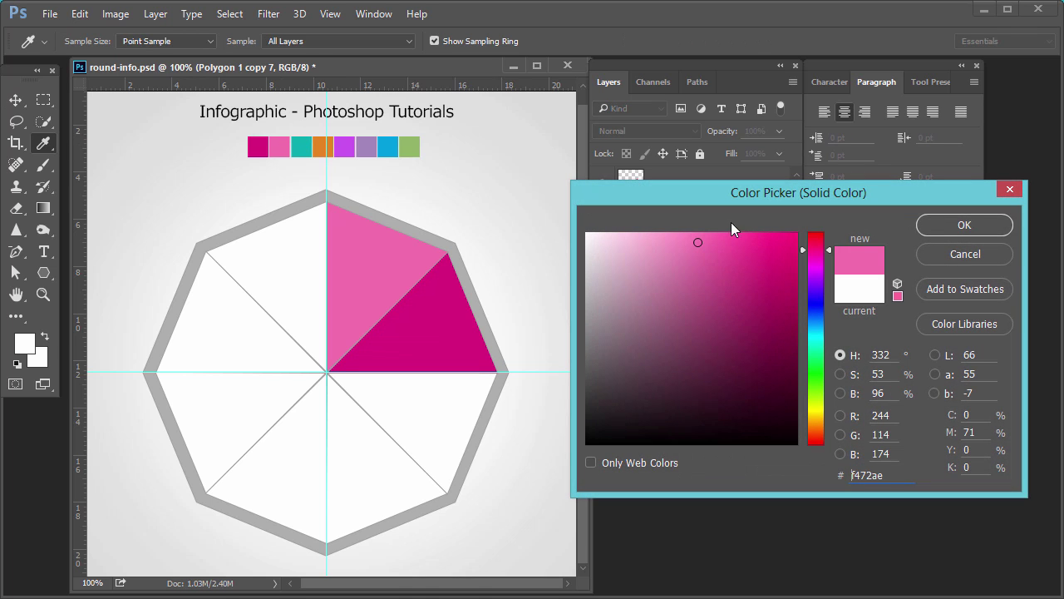
pyautogui.click(932, 233)
# Fill the copy 6 wedge teal and the copy 5 wedge orange
pyautogui.click(636, 252)
pyautogui.doubleClick(636, 257)
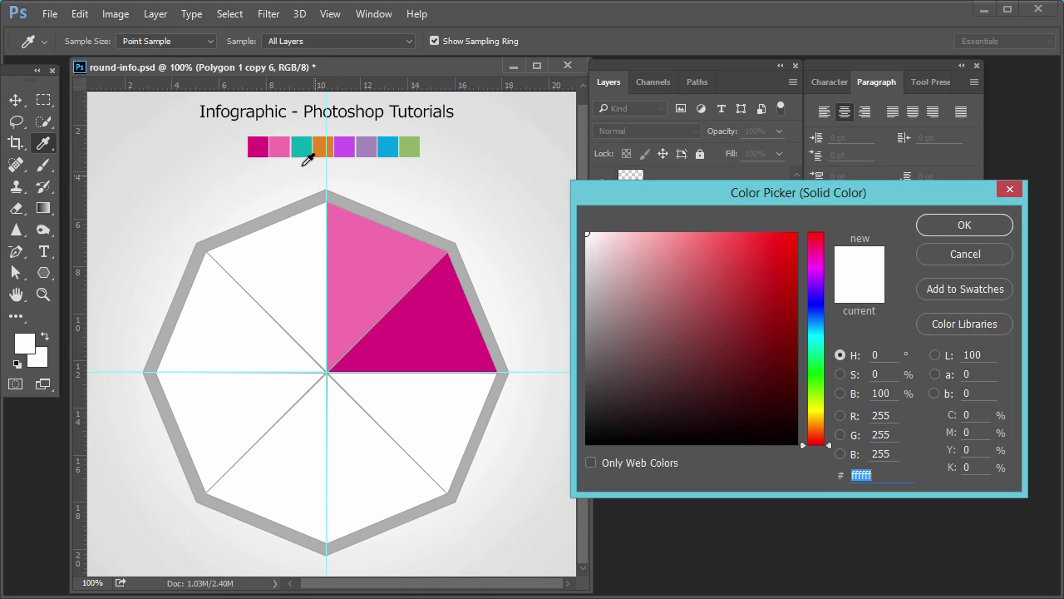
pyautogui.click(301, 146)
pyautogui.click(925, 234)
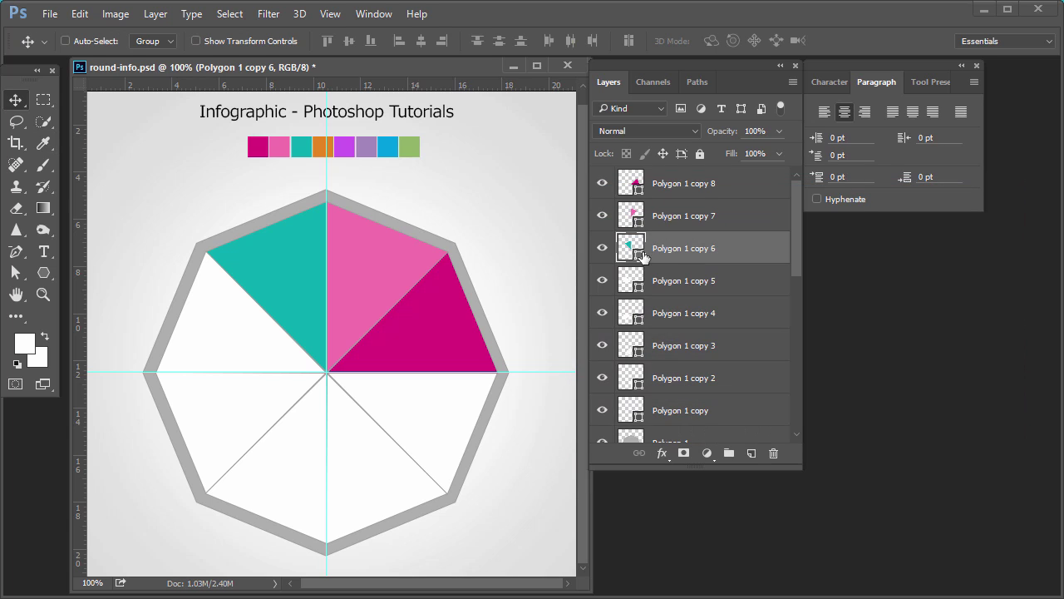
pyautogui.doubleClick(634, 282)
pyautogui.click(319, 147)
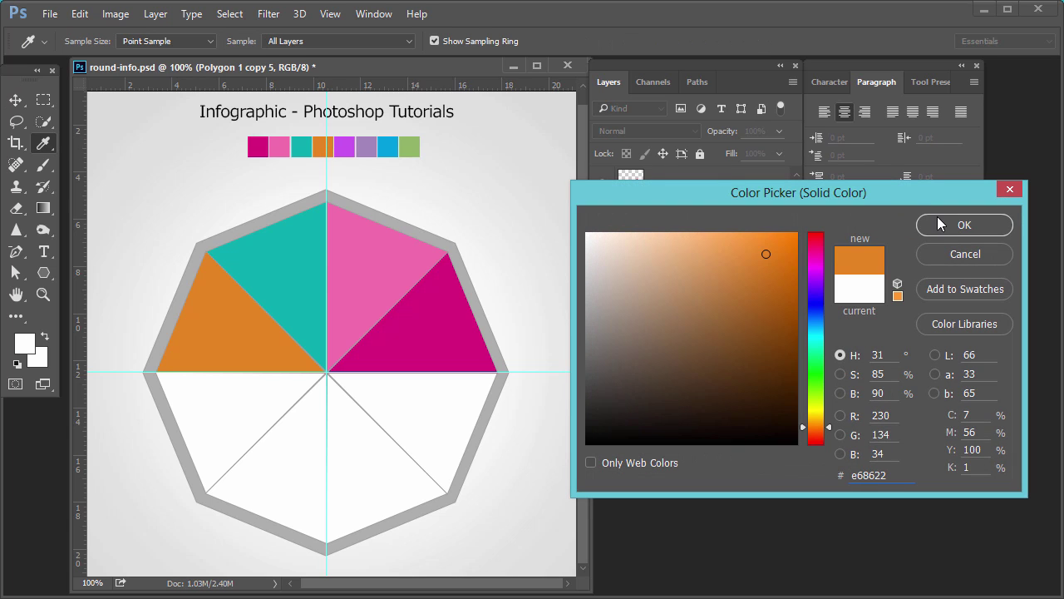
pyautogui.click(964, 223)
# Fill the copy 4 wedge purple and the copy 3 wedge blue
pyautogui.click(678, 313)
pyautogui.doubleClick(637, 320)
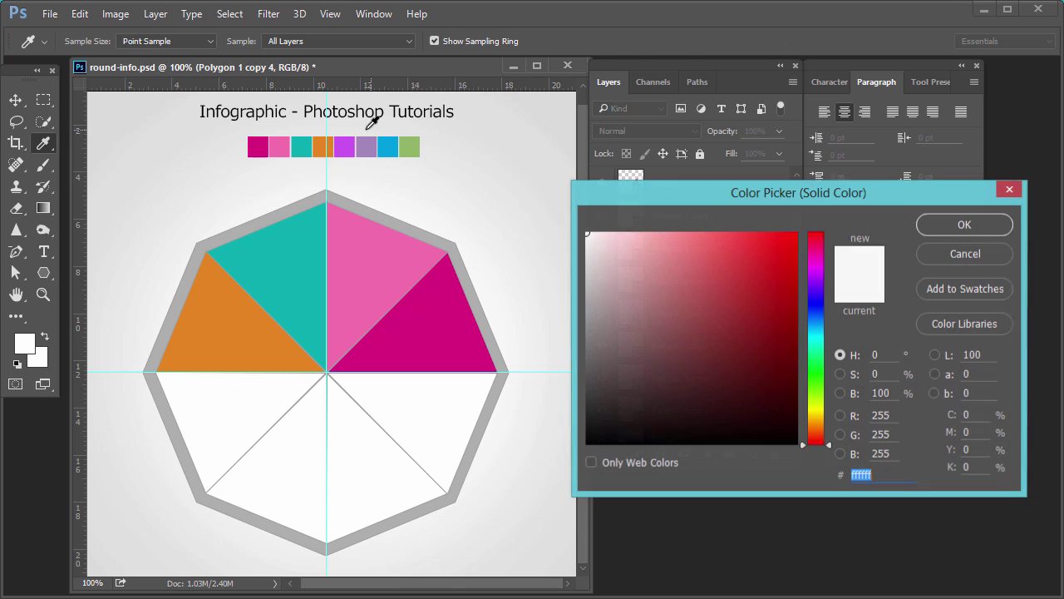
pyautogui.click(344, 147)
pyautogui.click(964, 229)
pyautogui.click(669, 345)
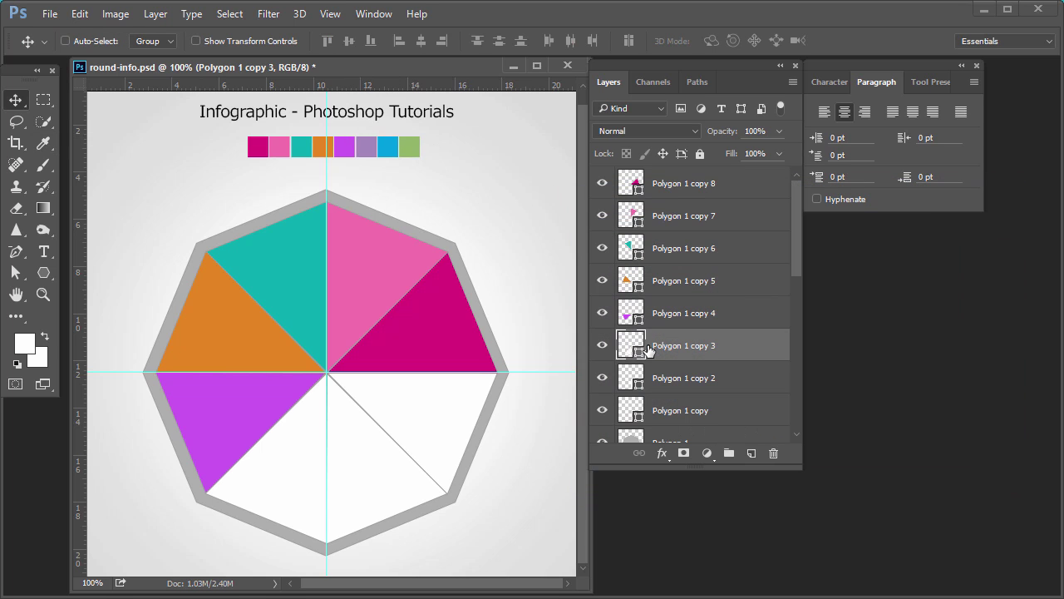
pyautogui.doubleClick(637, 356)
pyautogui.click(388, 147)
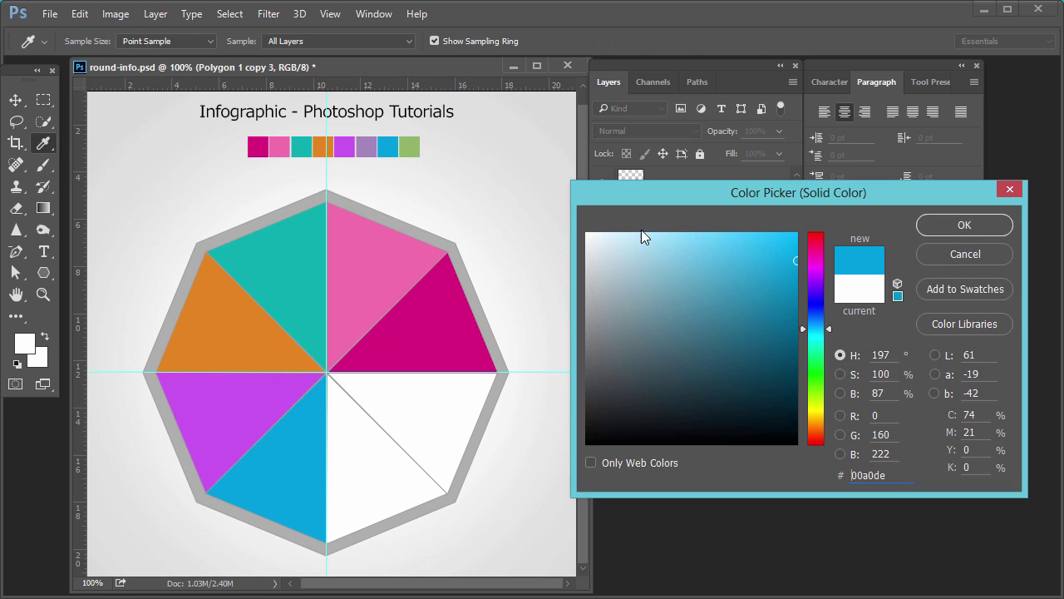
pyautogui.click(954, 230)
# Fill the copy 2 wedge green #93b665 and the last wedge lavender #a488bb
pyautogui.click(690, 381)
pyautogui.doubleClick(638, 389)
pyautogui.click(393, 150)
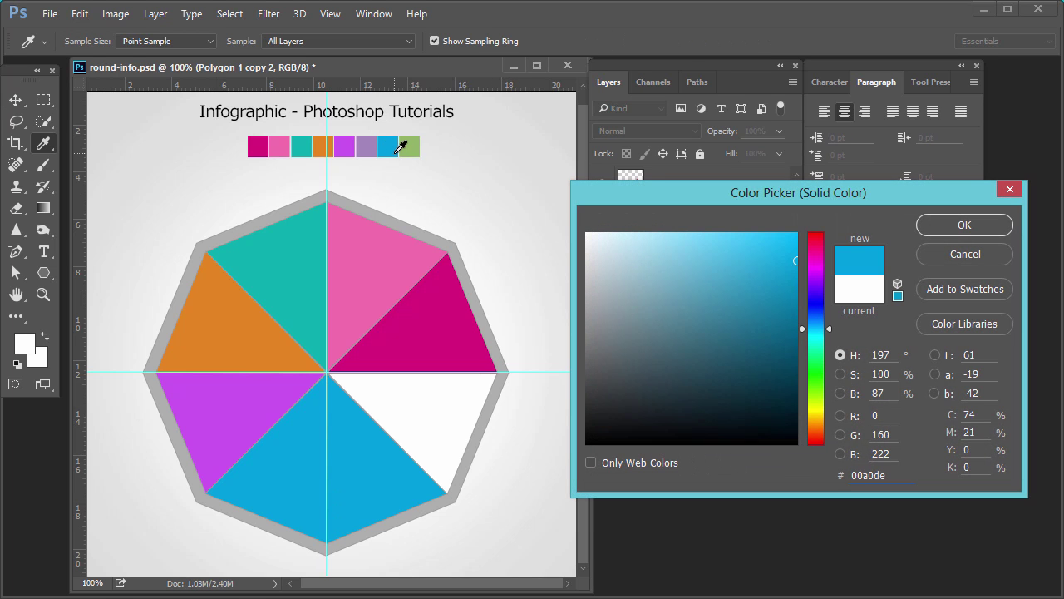
pyautogui.click(367, 147)
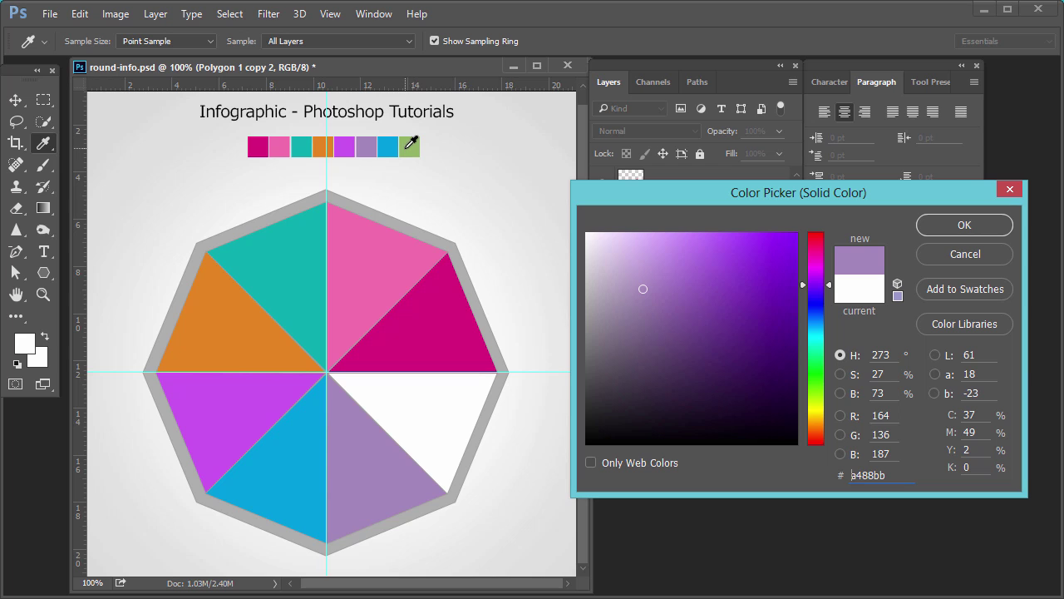
pyautogui.click(387, 148)
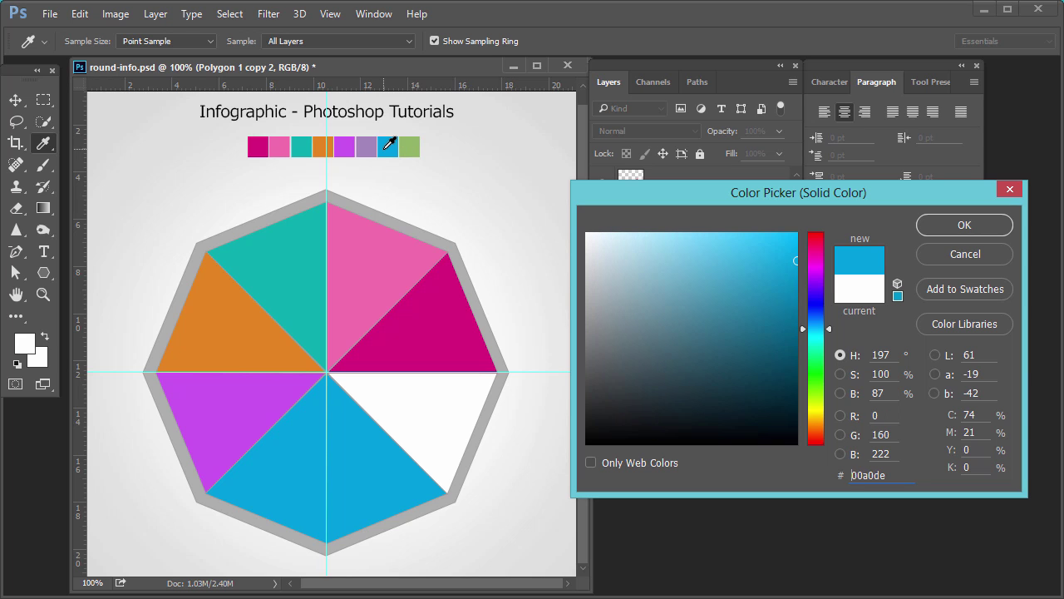
pyautogui.click(405, 148)
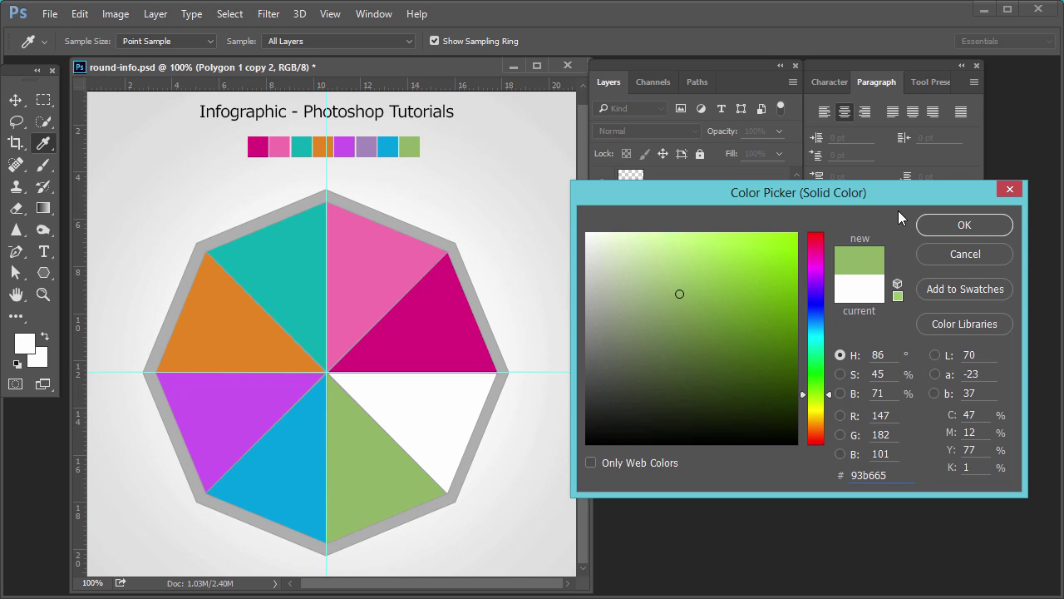
pyautogui.click(964, 225)
pyautogui.click(703, 401)
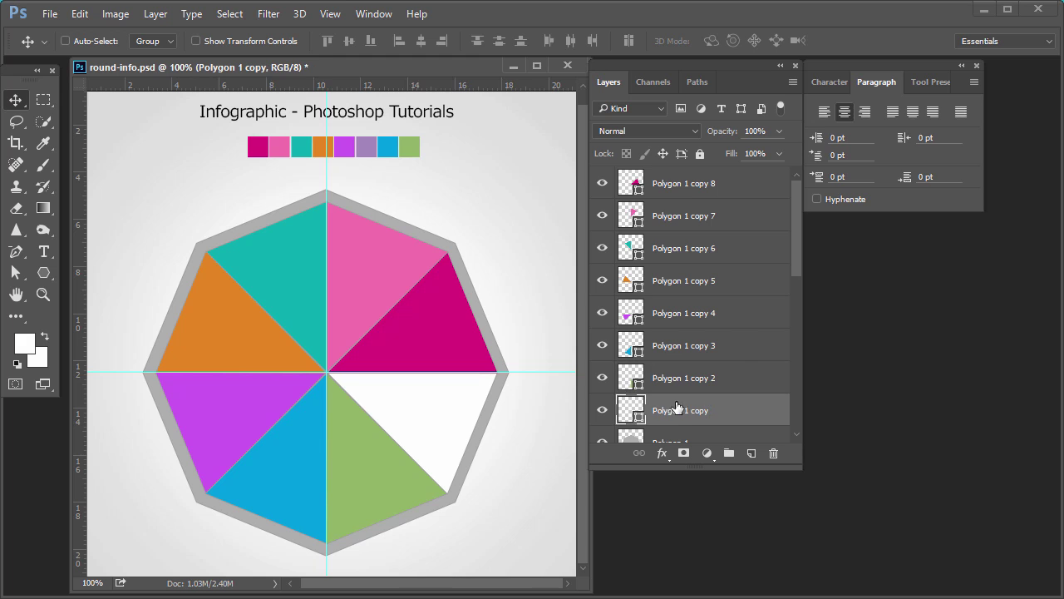
pyautogui.doubleClick(630, 412)
pyautogui.click(372, 146)
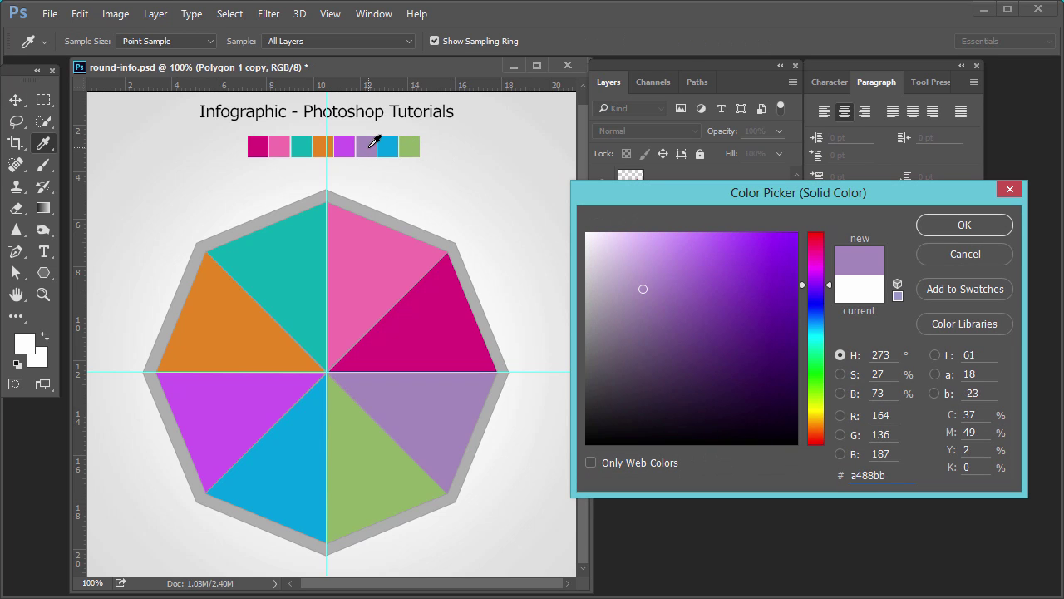
pyautogui.click(919, 233)
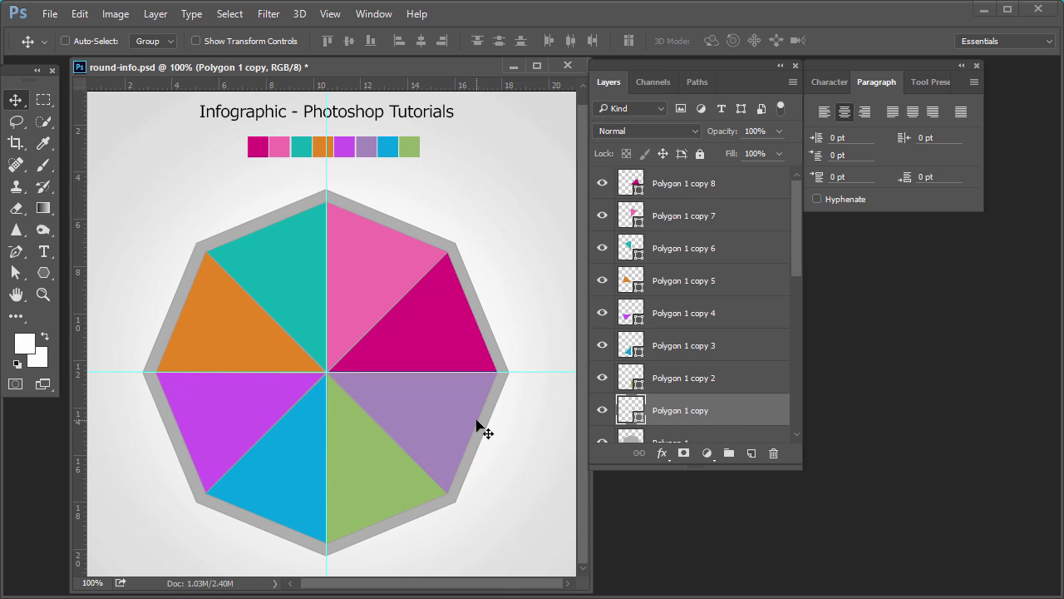
# Save the document and hide the cyan guides
pyautogui.hotkey('ctrl', 's')
pyautogui.hotkey('ctrl', ';')
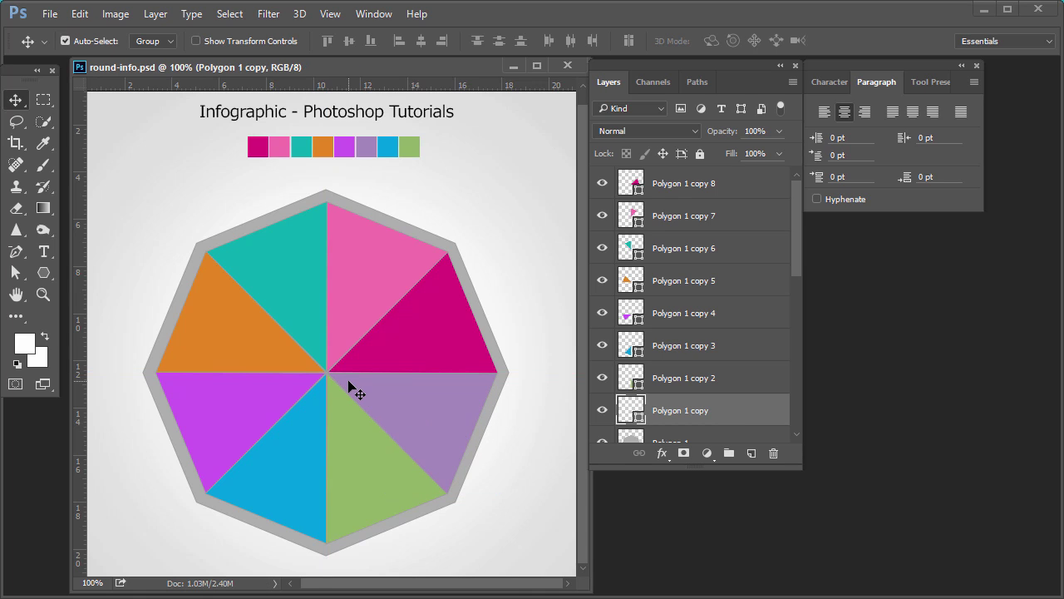
pyautogui.scroll(-3, 696, 375)
# Duplicate the grey Polygon 1 octagon above all wedges and fill the copy white #ffffff
pyautogui.click(695, 355)
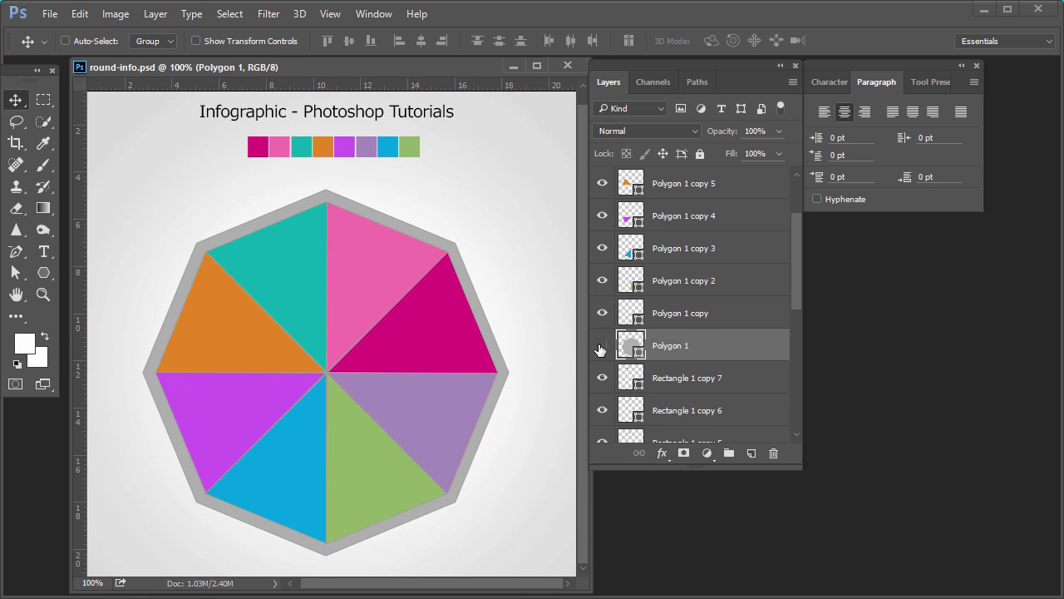
pyautogui.click(601, 349)
pyautogui.click(600, 349)
pyautogui.moveTo(738, 356); pyautogui.dragTo(754, 451)
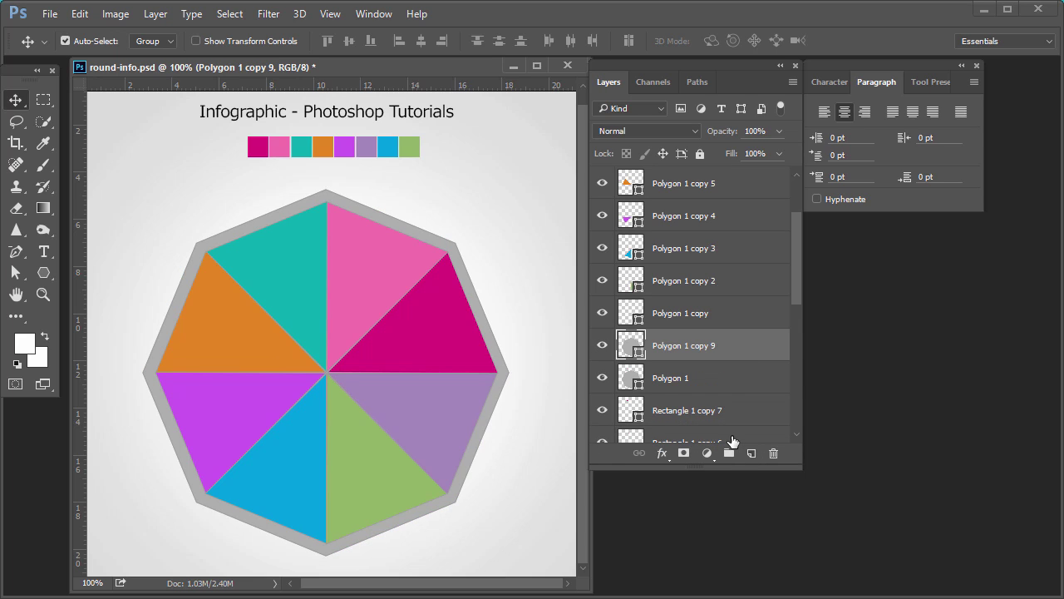
pyautogui.hotkey('ctrl', 'shift', ']')
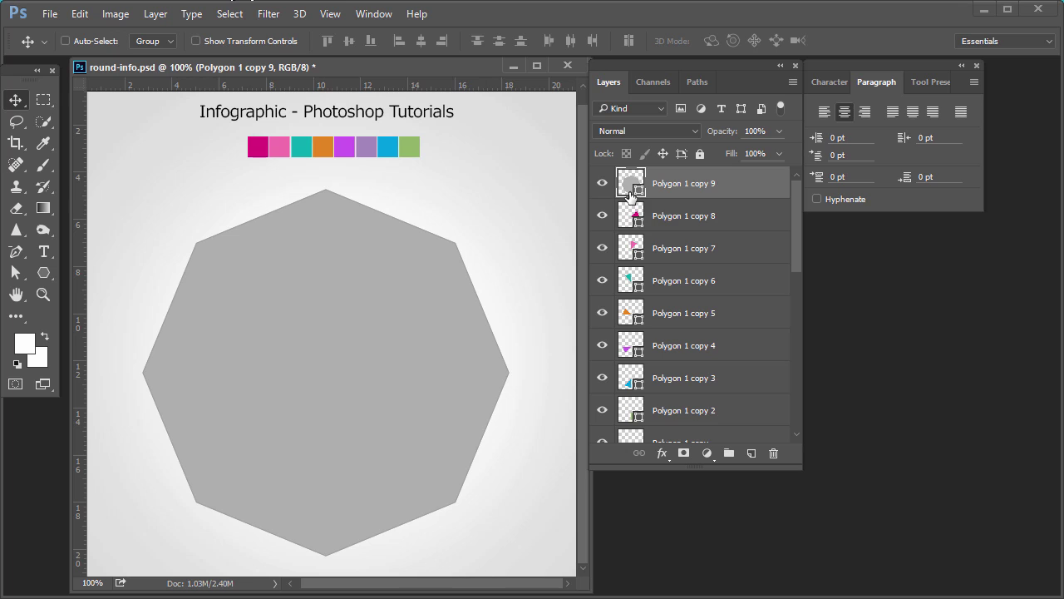
pyautogui.doubleClick(638, 194)
pyautogui.write('ffffff')
pyautogui.press('Return')
# Scale the white octagon proportionally down to 39% to form the center
pyautogui.hotkey('ctrl', 't')
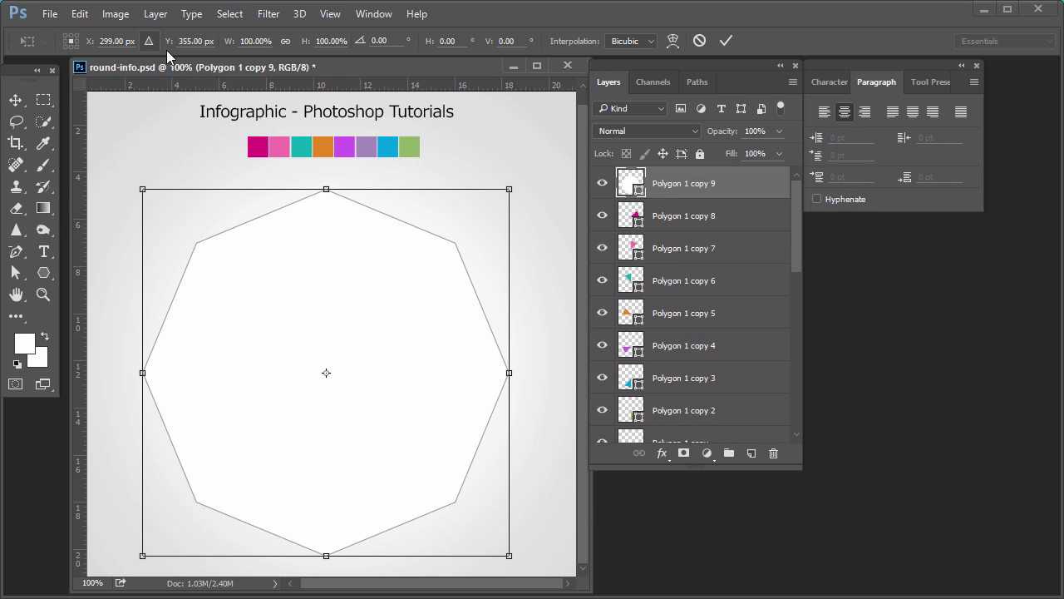
pyautogui.click(286, 42)
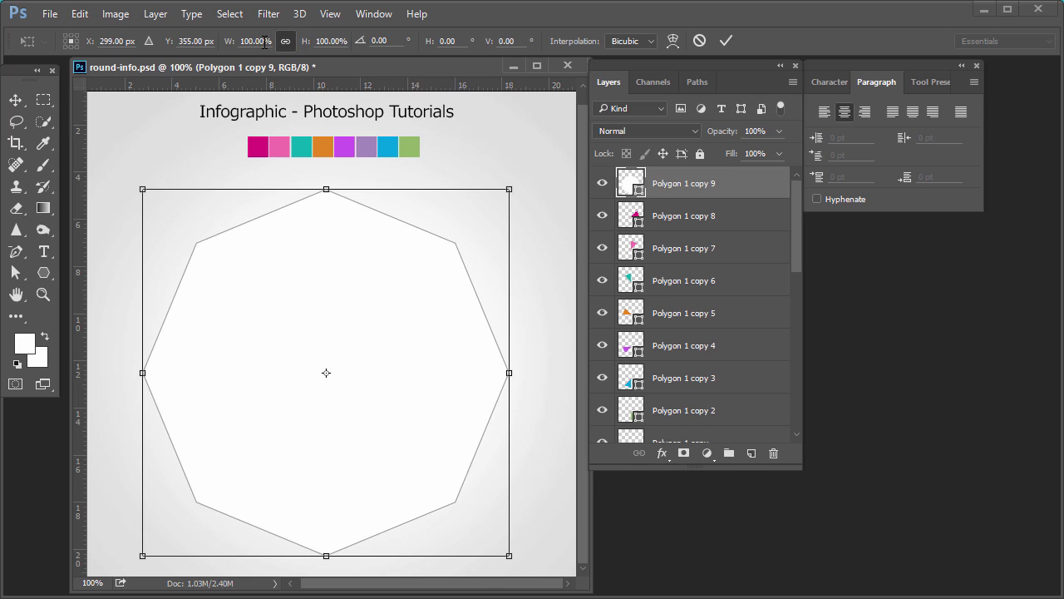
pyautogui.moveTo(240, 43); pyautogui.dragTo(177, 50)
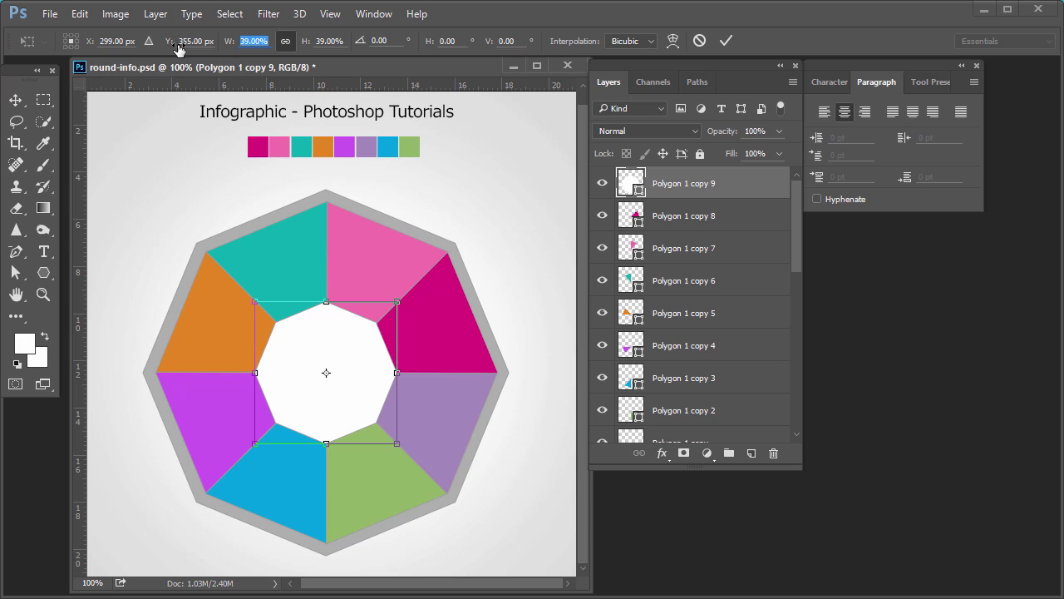
pyautogui.press('Return')
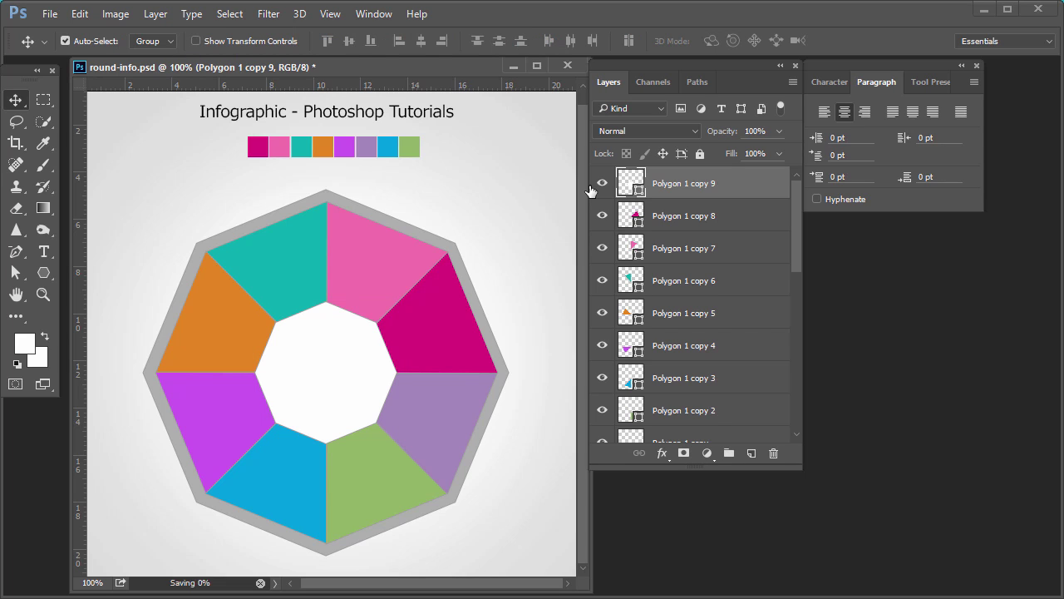
pyautogui.click(663, 456)
# Add a grey Inner Shadow to the center octagon with a -97° angle
pyautogui.click(700, 324)
pyautogui.moveTo(597, 103); pyautogui.dragTo(818, 146)
pyautogui.click(868, 178)
pyautogui.click(713, 402)
pyautogui.moveTo(677, 391); pyautogui.dragTo(586, 341)
pyautogui.click(964, 224)
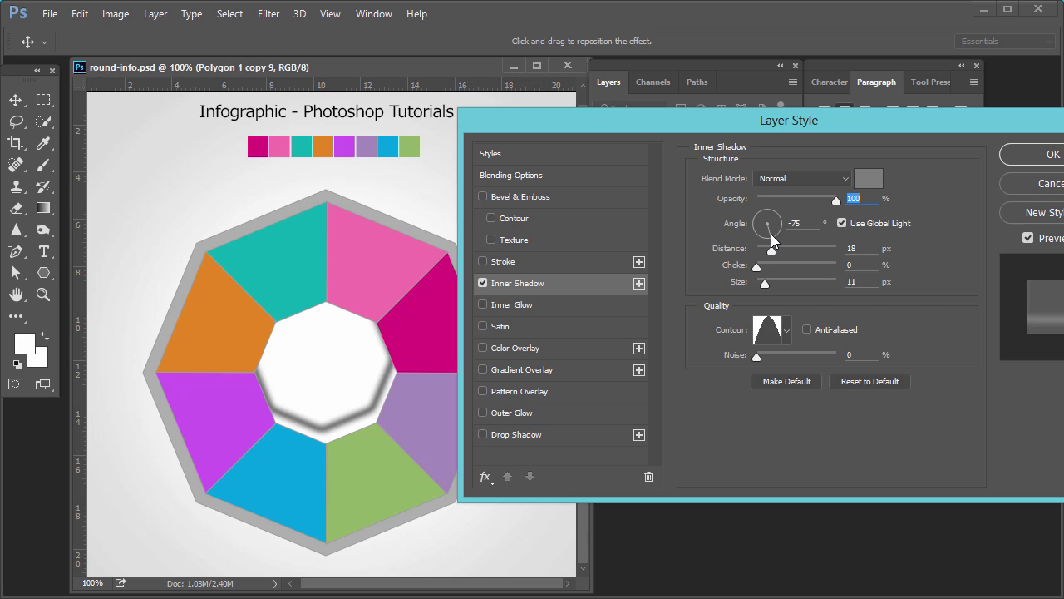
pyautogui.moveTo(770, 239); pyautogui.dragTo(793, 278)
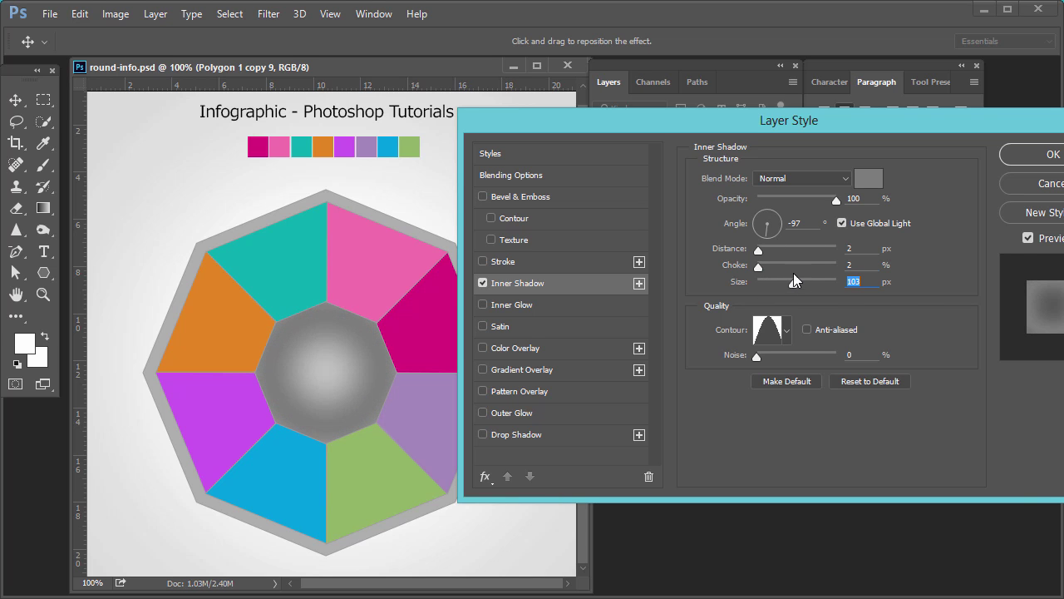
# Lighten the shadow to #e6e6e6 and apply it with distance 2, choke 2, size 103
pyautogui.click(868, 178)
pyautogui.click(370, 232)
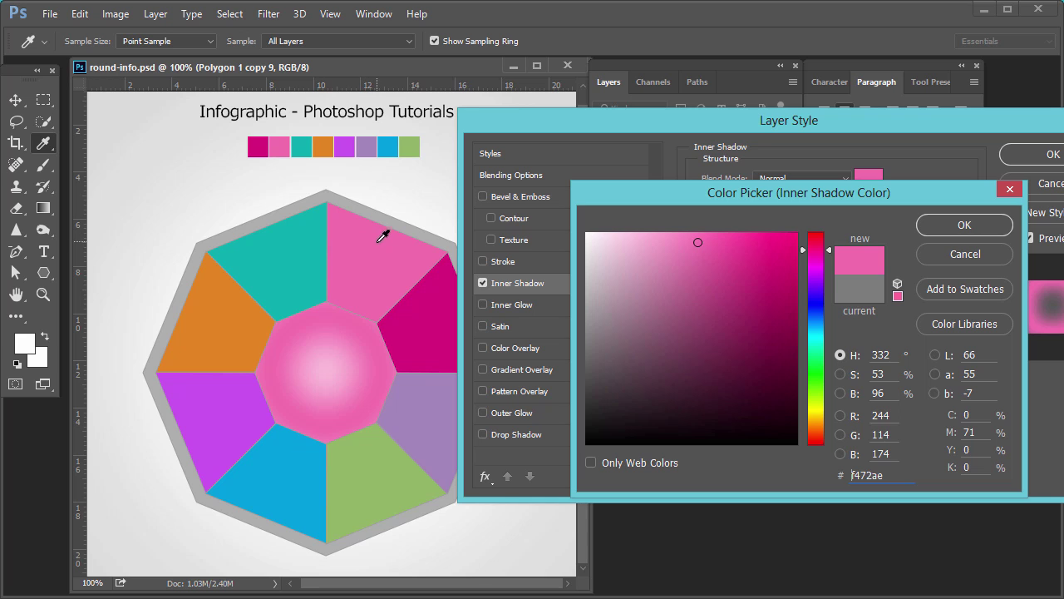
pyautogui.click(280, 250)
pyautogui.click(253, 436)
pyautogui.moveTo(683, 237)
pyautogui.mouseDown()
pyautogui.moveTo(641, 249)
pyautogui.moveTo(651, 257)
pyautogui.moveTo(618, 244)
pyautogui.moveTo(592, 251)
pyautogui.mouseUp()
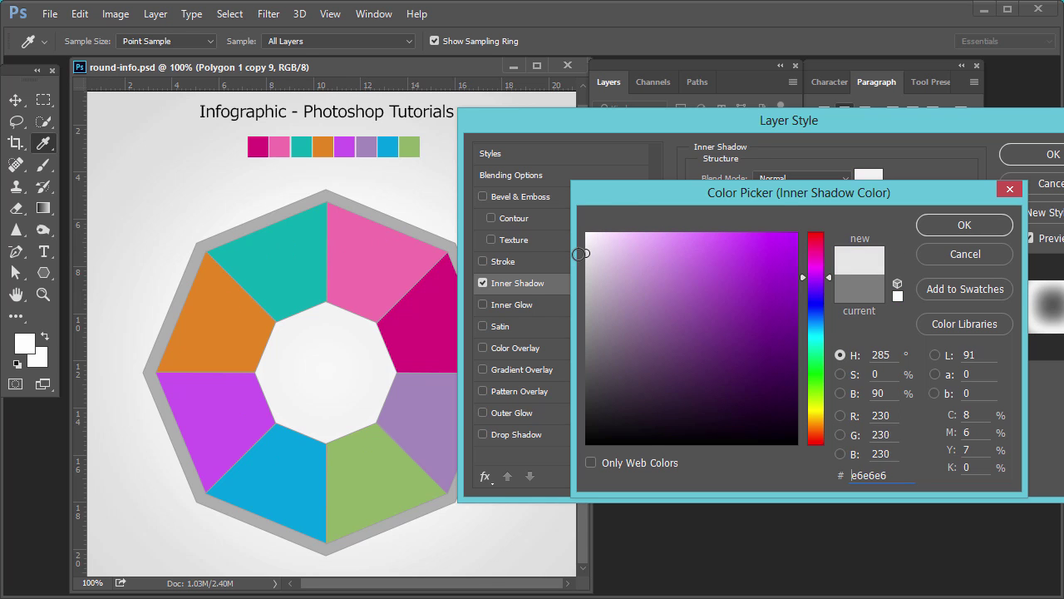
pyautogui.click(948, 224)
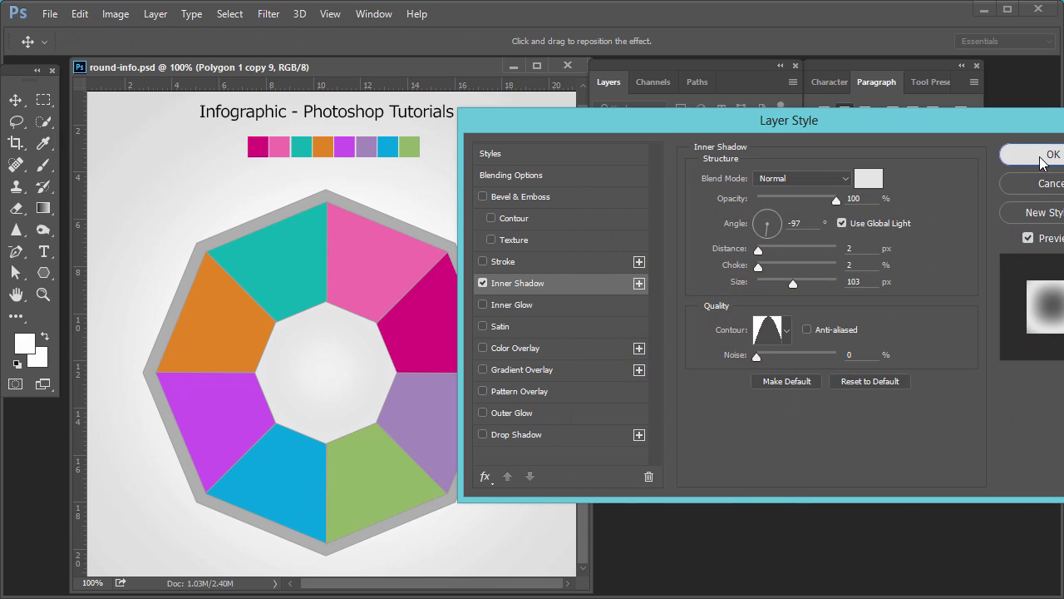
pyautogui.click(1049, 154)
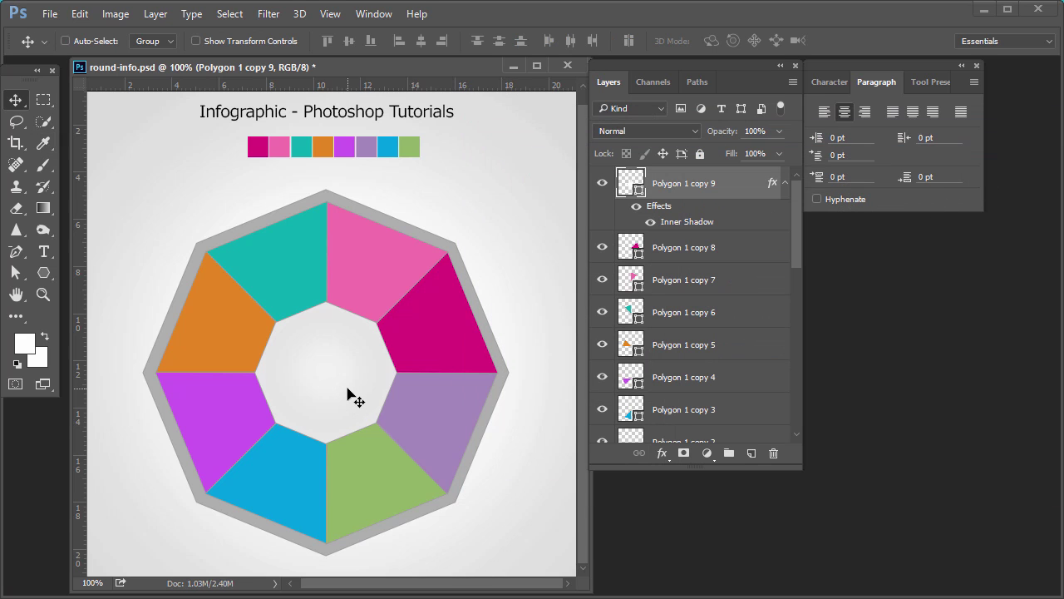
# Fill the Polygon 1 border octagon white #ffffff, then switch to the icons folder in File Explorer
pyautogui.rightClick(405, 237)
pyautogui.click(424, 236)
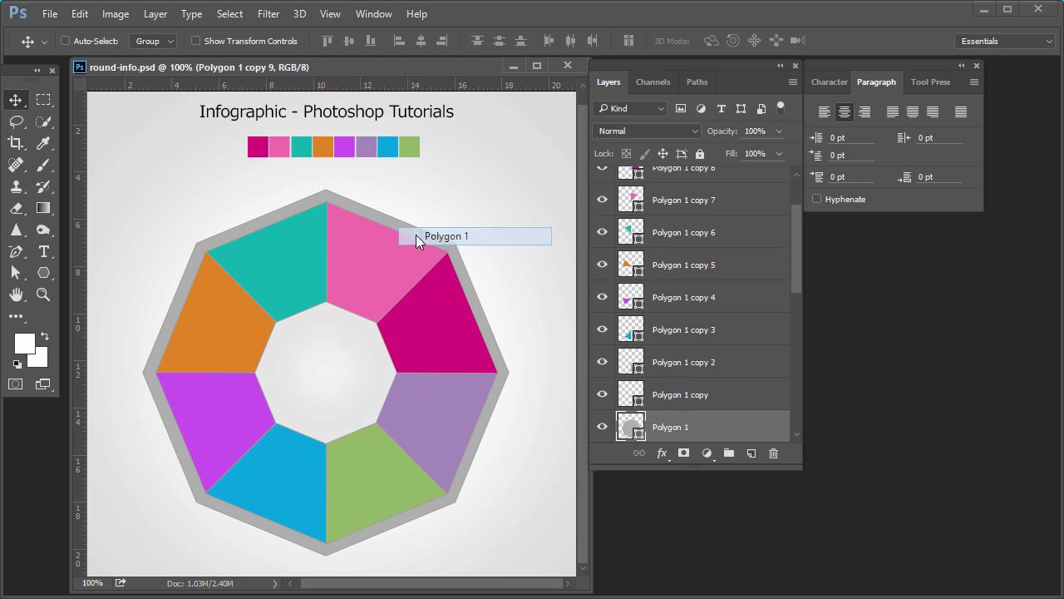
pyautogui.doubleClick(633, 432)
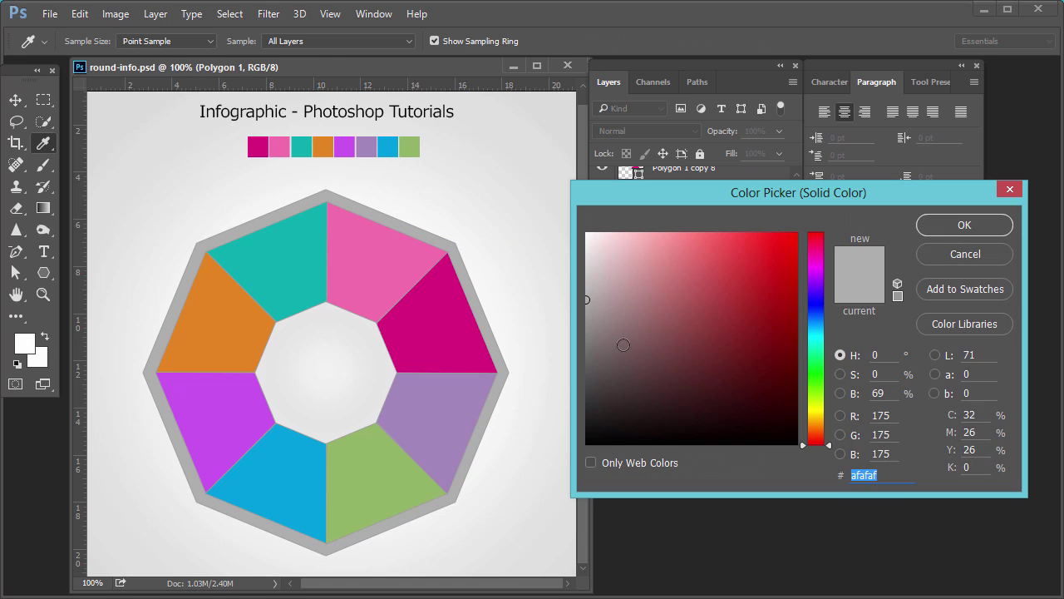
pyautogui.write('dbdbdb')
pyautogui.write('ffffff')
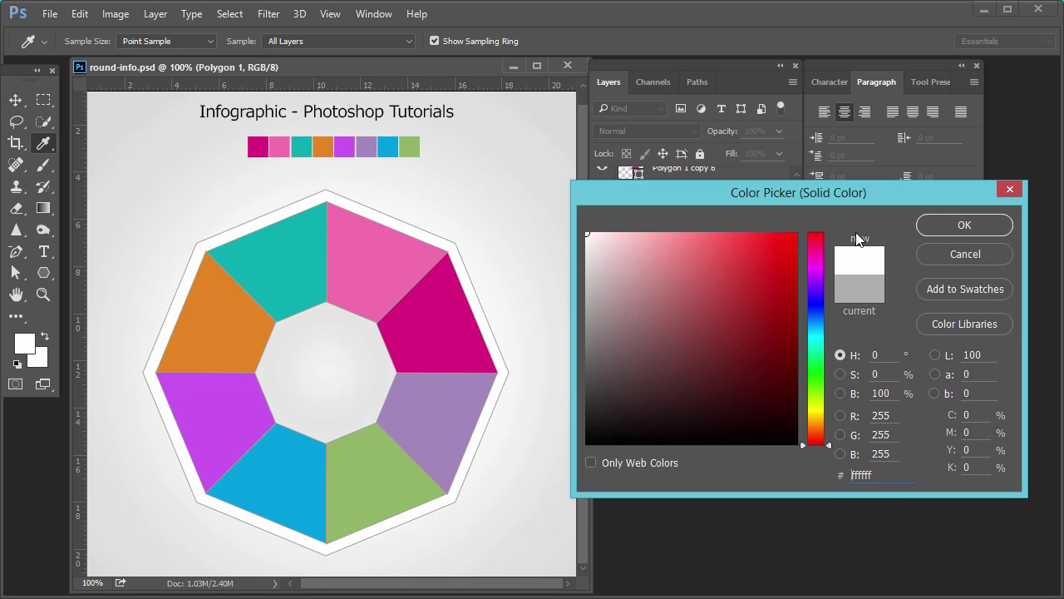
pyautogui.click(940, 221)
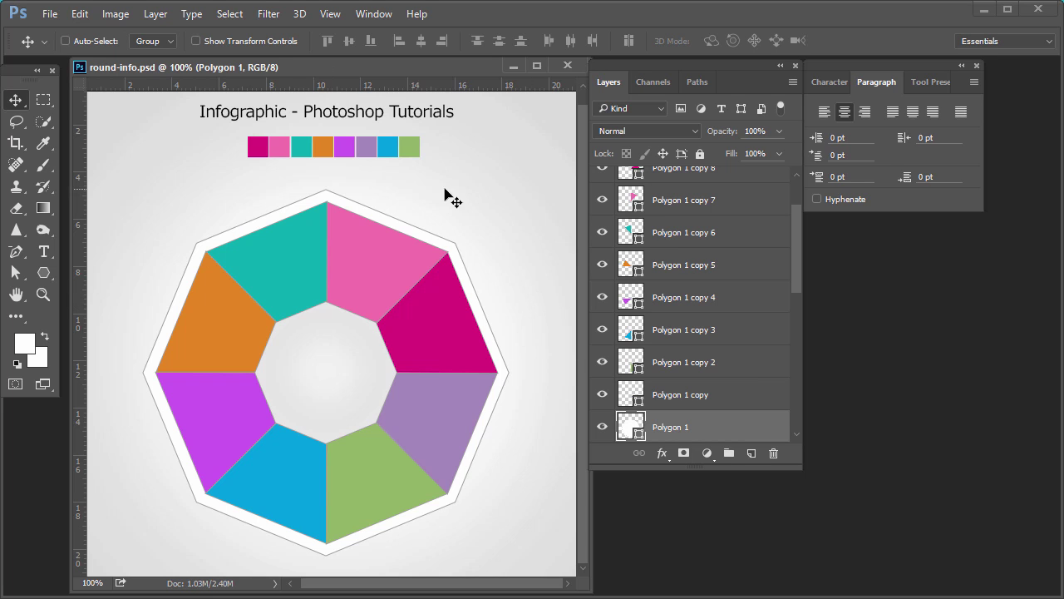
pyautogui.hotkey('alt', 'Tab')
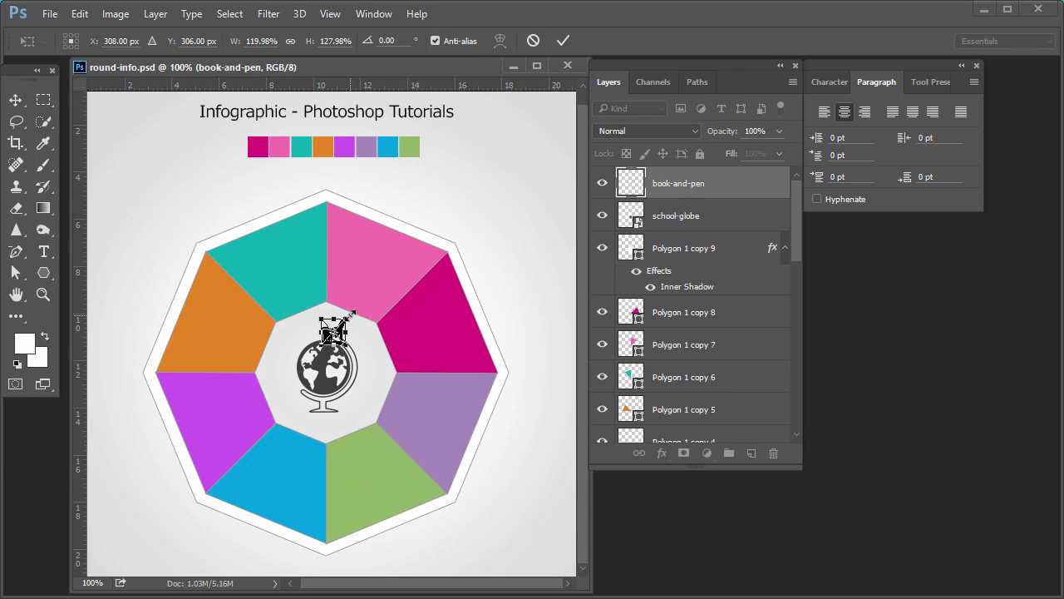
# Place the book-and-pen icon and move it onto the pink wedge
pyautogui.press('Return')
pyautogui.moveTo(335, 333); pyautogui.dragTo(357, 260)
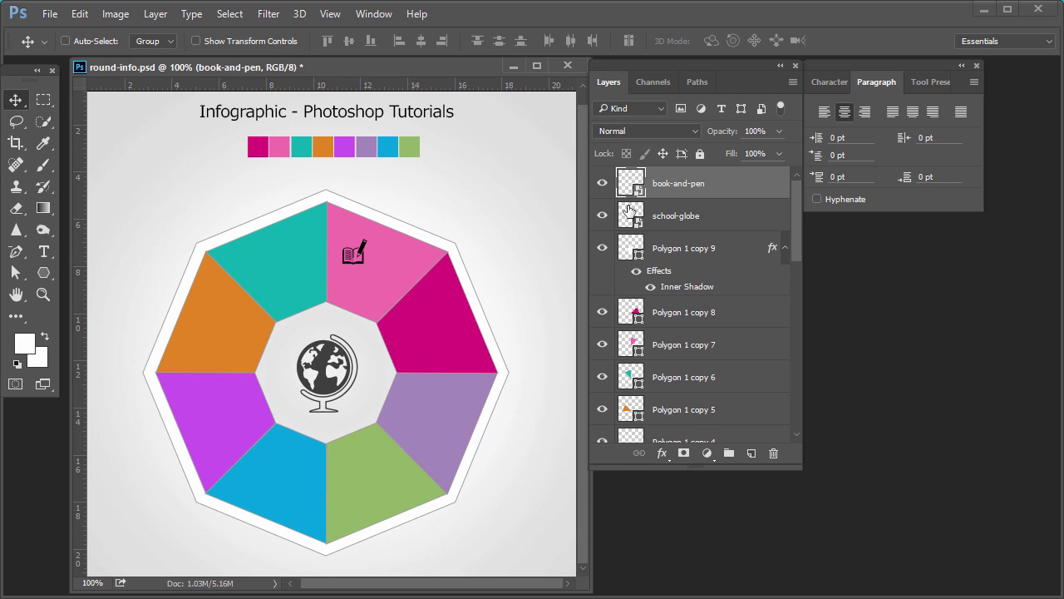
# Apply a white #ffffff Color Overlay to the book-and-pen icon and nudge it slightly left
pyautogui.click(665, 456)
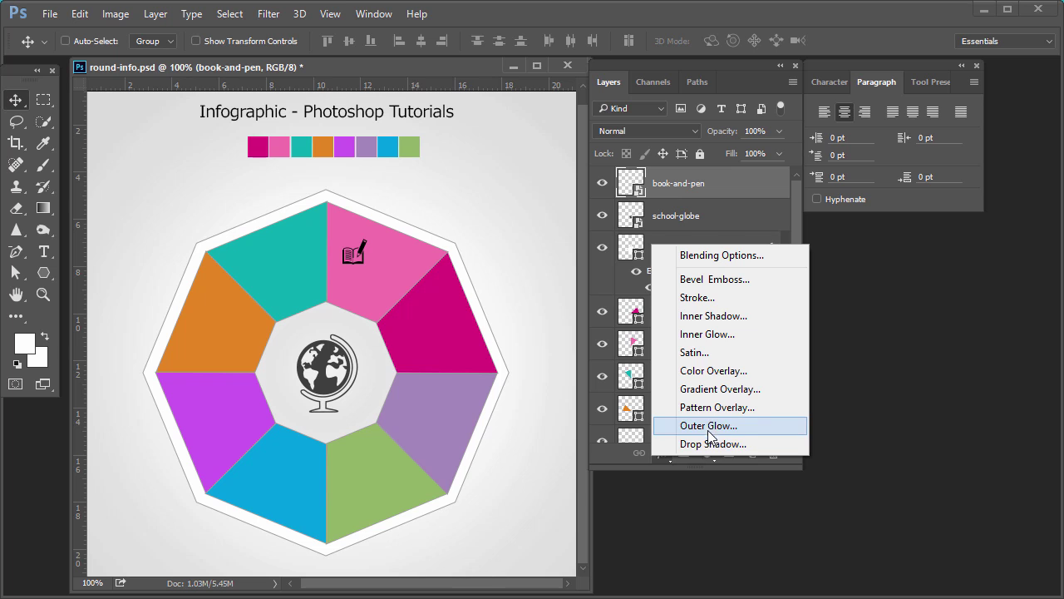
pyautogui.click(712, 371)
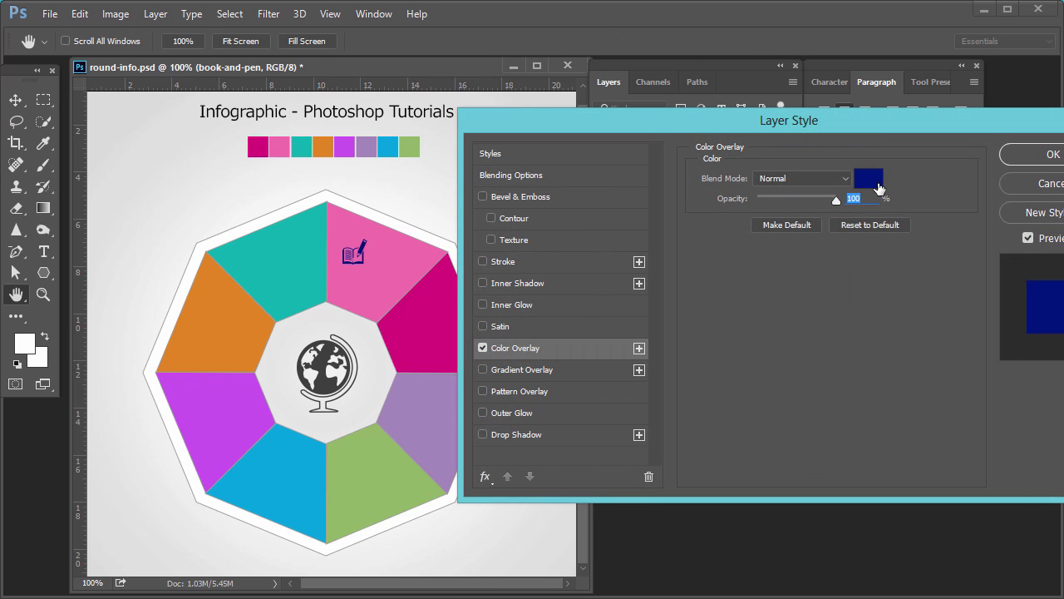
pyautogui.click(879, 187)
pyautogui.write('ffffff')
pyautogui.click(935, 223)
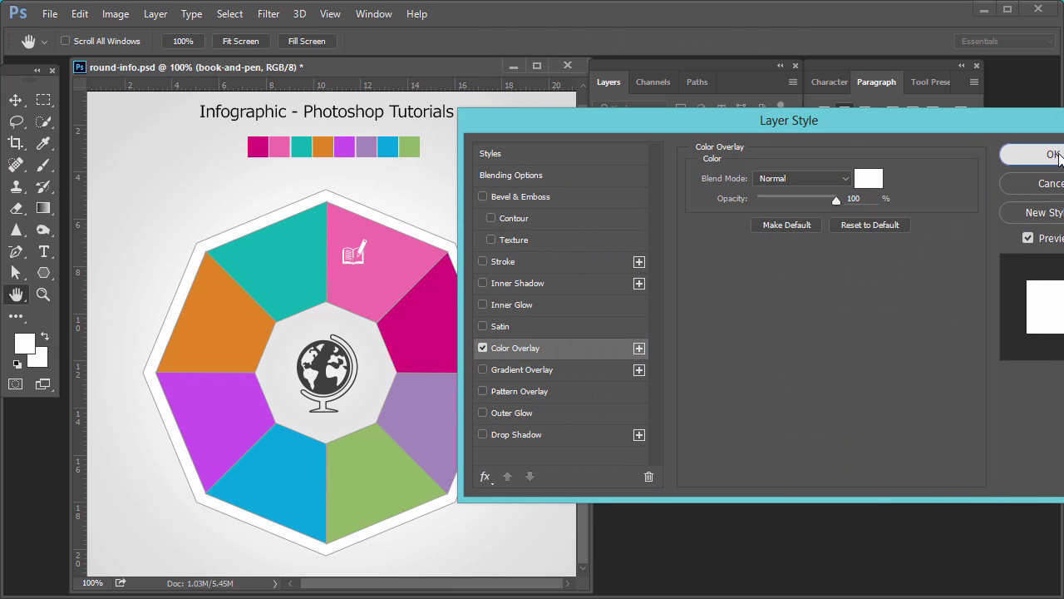
pyautogui.click(1053, 155)
pyautogui.moveTo(361, 268); pyautogui.dragTo(354, 264)
# Add a 'Lorem Ipsum' text label set to All Caps just below the book icon
pyautogui.press('t')
pyautogui.click(347, 281)
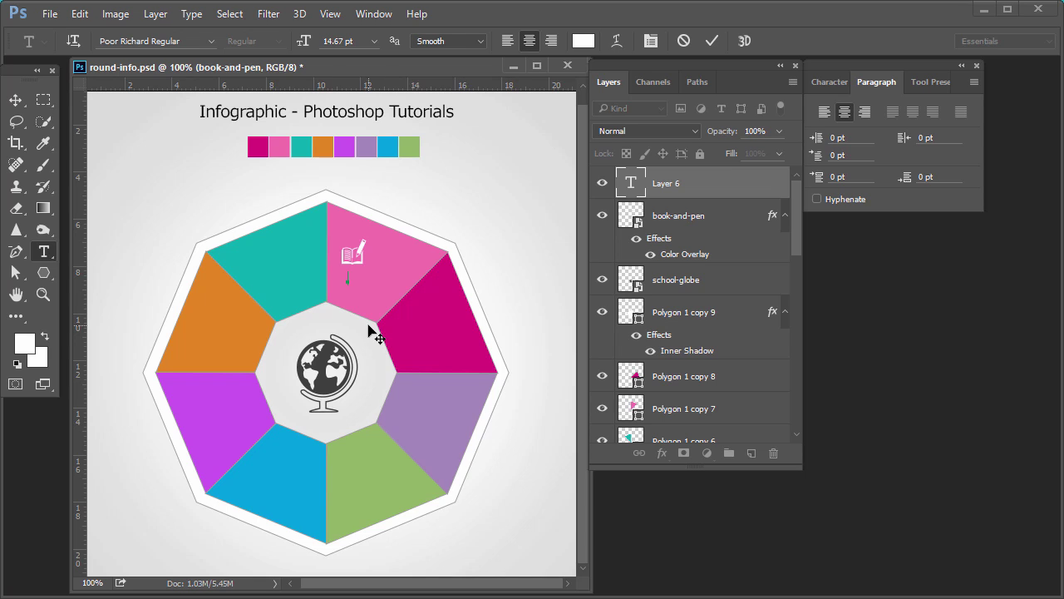
pyautogui.write('Lorem Ipsum')
pyautogui.hotkey('ctrl', 'a')
pyautogui.hotkey('ctrl', 't')
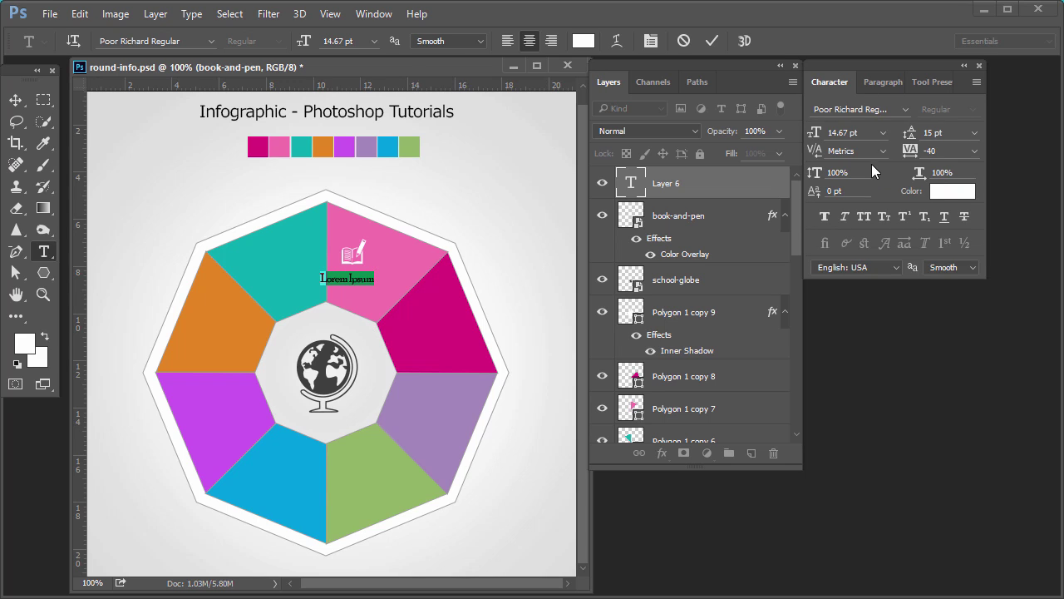
pyautogui.hotkey('ctrl', 't')
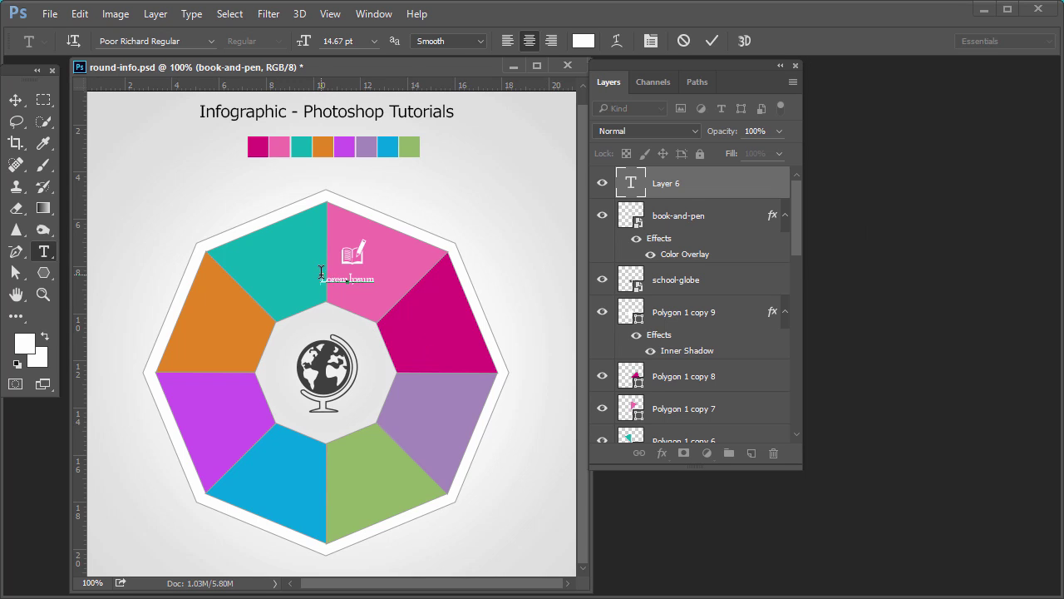
pyautogui.hotkey('ctrl', 't')
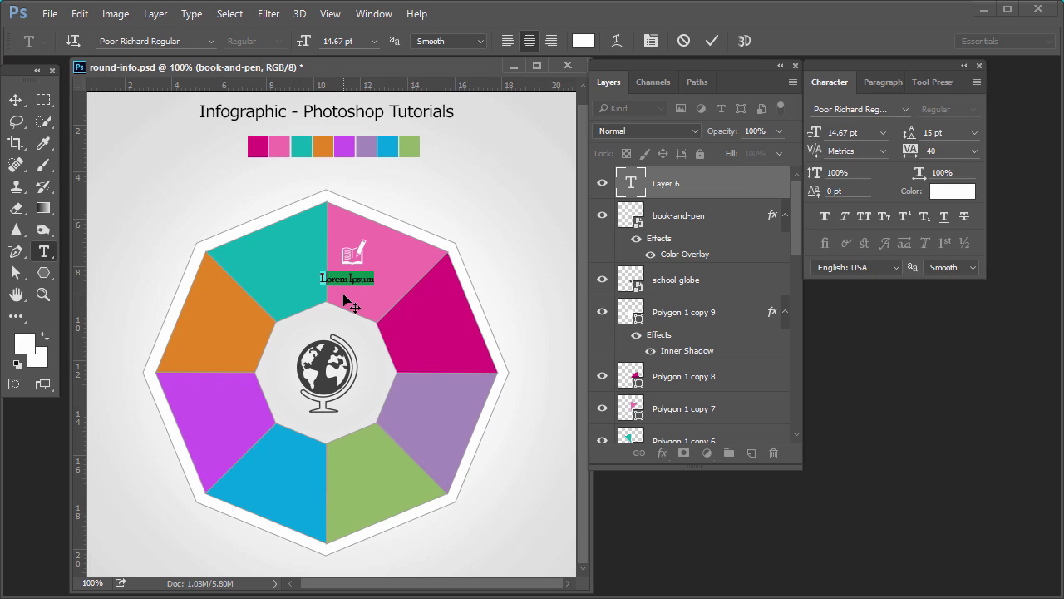
pyautogui.click(865, 215)
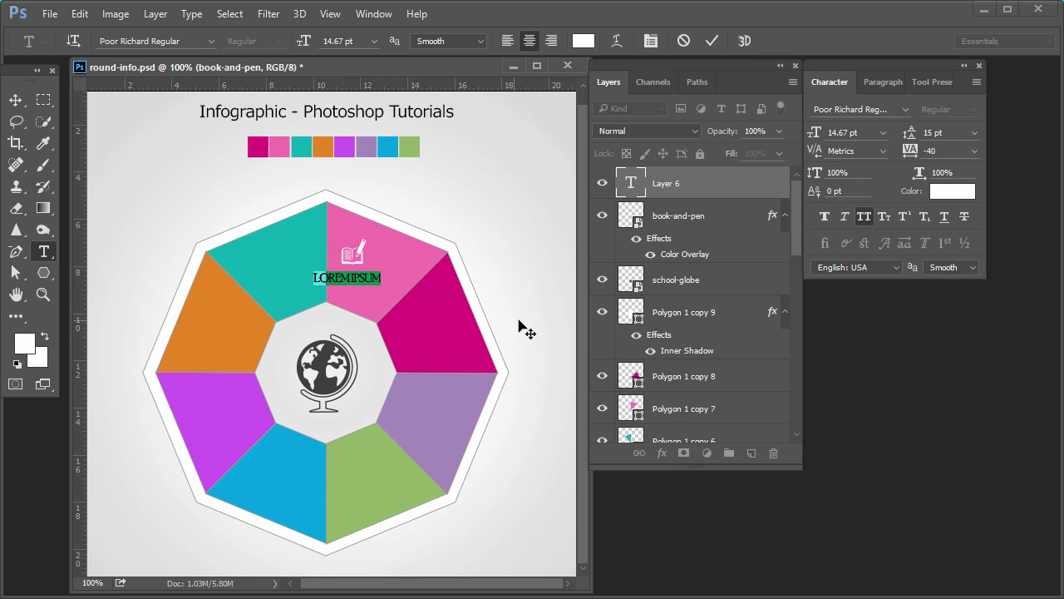
pyautogui.hotkey('ctrl', 'Return')
pyautogui.press('v')
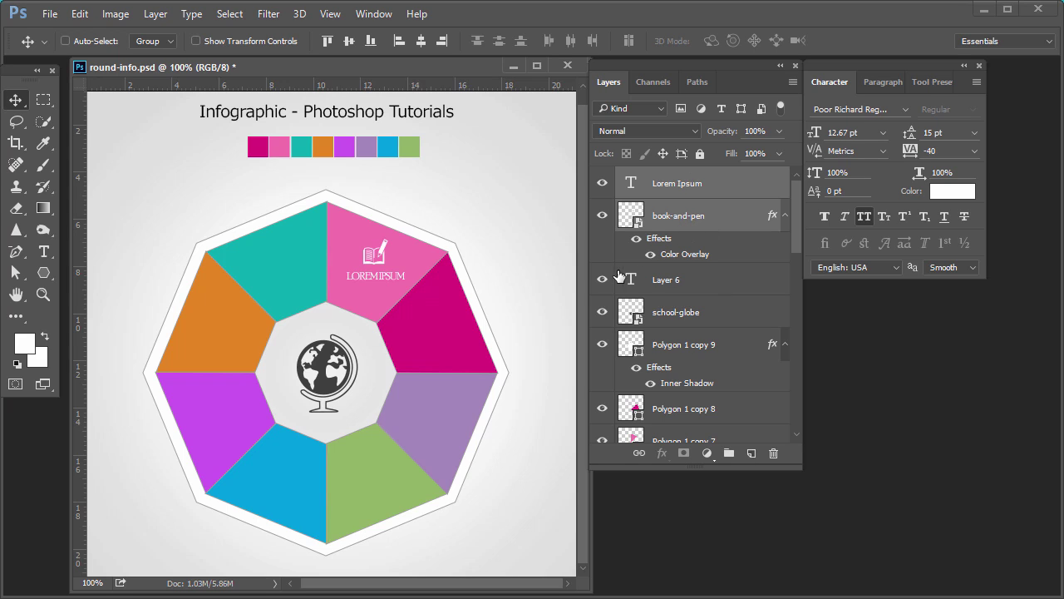
# Alt-drag copies of the book icon and LOREM IPSUM label onto the other wedges, then save
pyautogui.moveTo(376, 261); pyautogui.dragTo(423, 313)
pyautogui.hotkey('ctrl', 'z')
pyautogui.moveTo(372, 277); pyautogui.dragTo(419, 310)
pyautogui.hotkey('ctrl', 'z')
pyautogui.moveTo(372, 255); pyautogui.dragTo(296, 273)
pyautogui.hotkey('ctrl', 's')
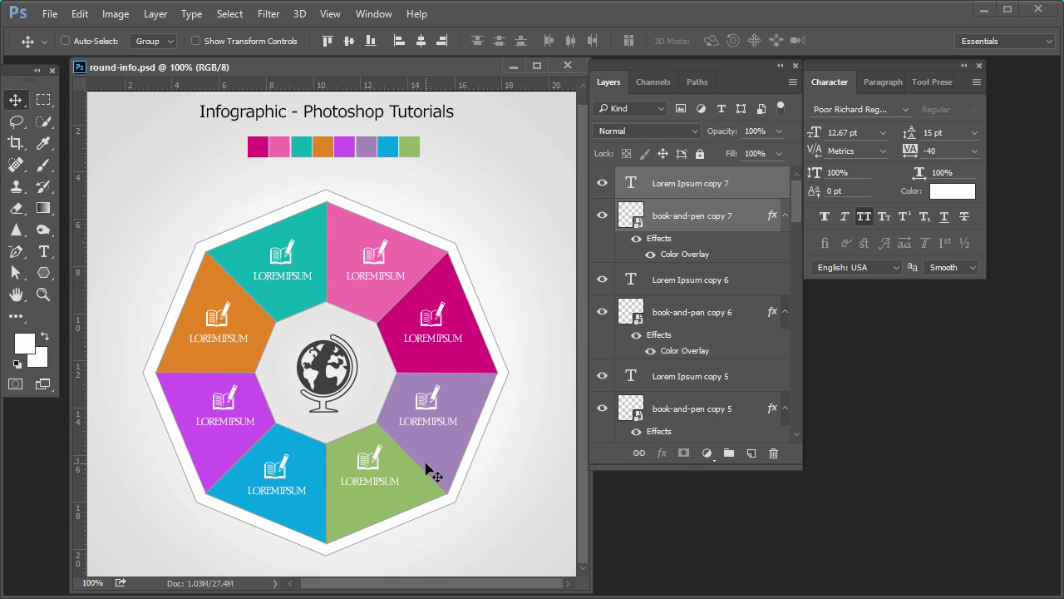